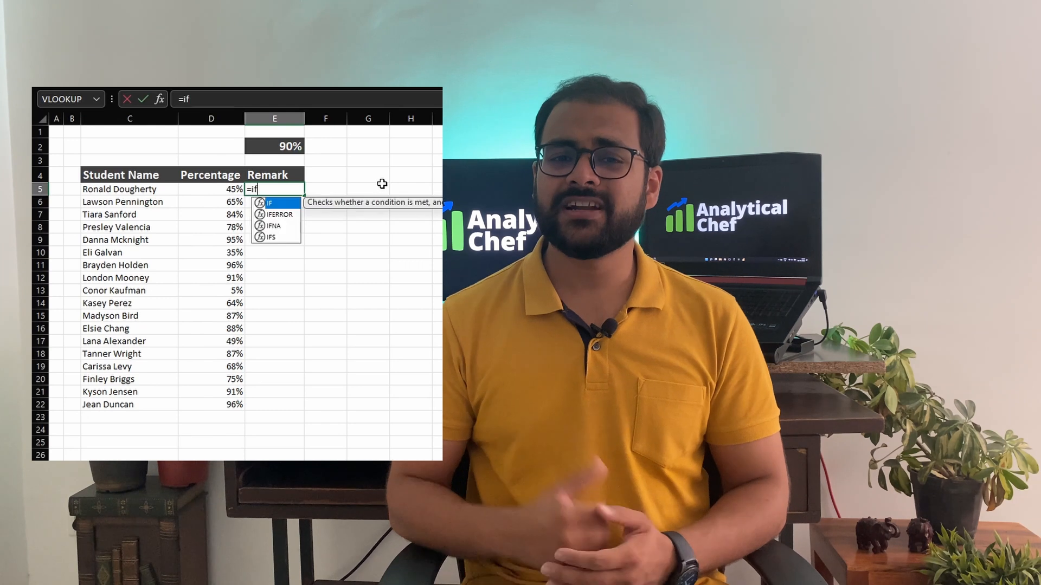
Enter the formula =IF(D5>$E$2,"A+","") in cell E5 of the Remark column.
key("Left")
type(">")
key("Up")
key("Up")
key("Up")
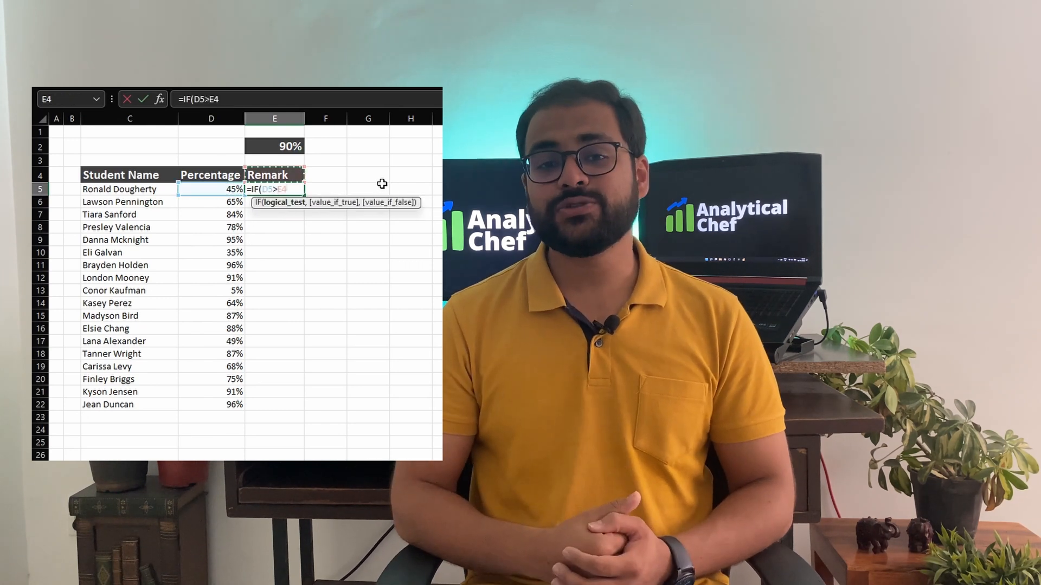
key("F4")
type(",")
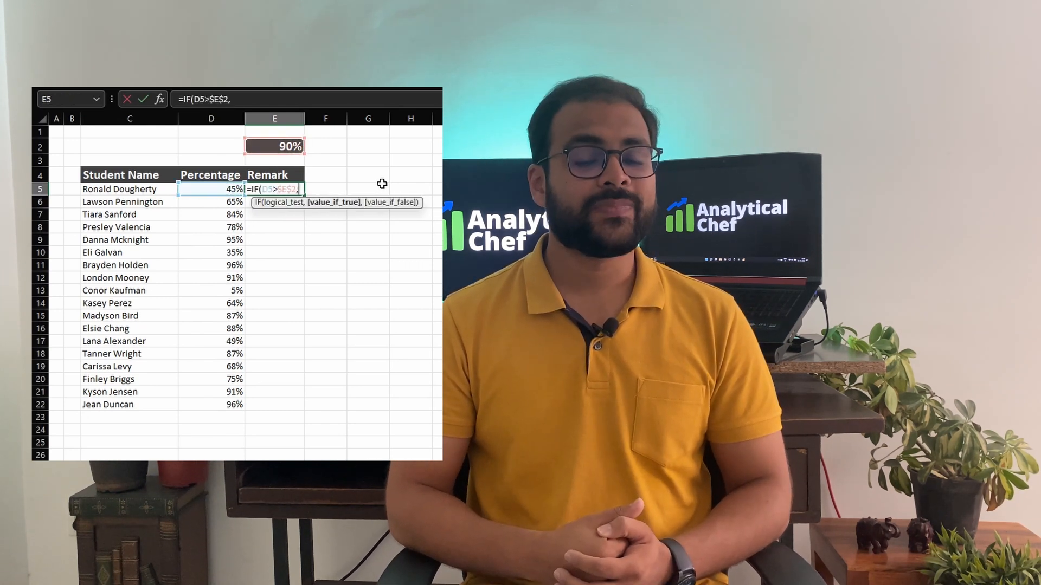
type("\"A+")
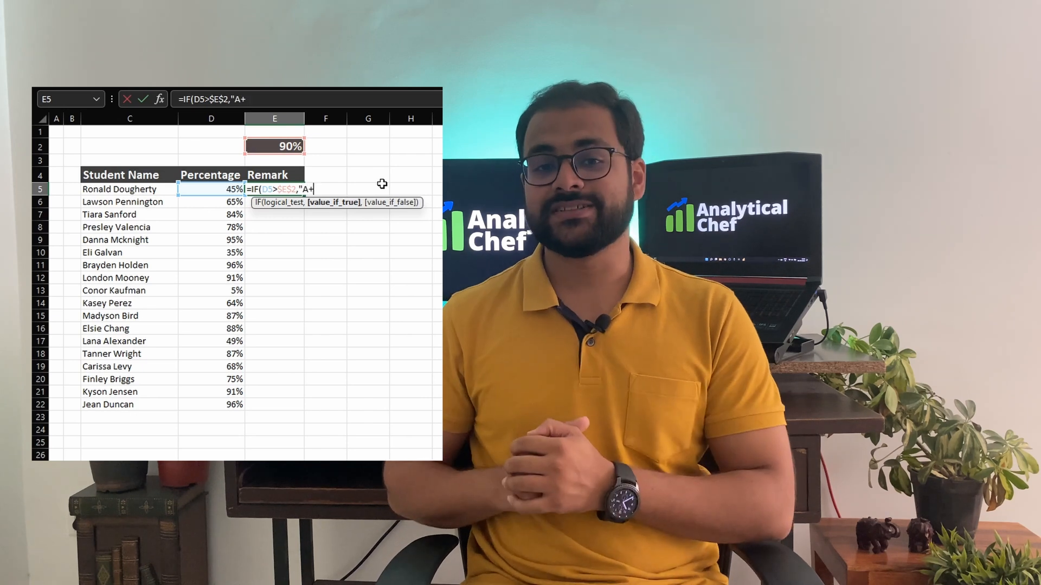
type("\",\"\")")
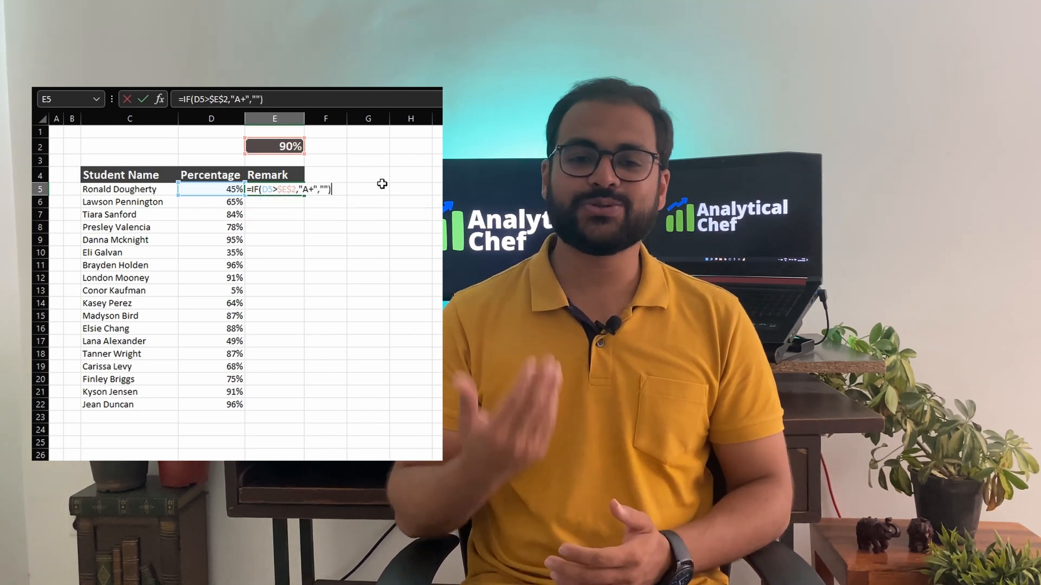
key("Return")
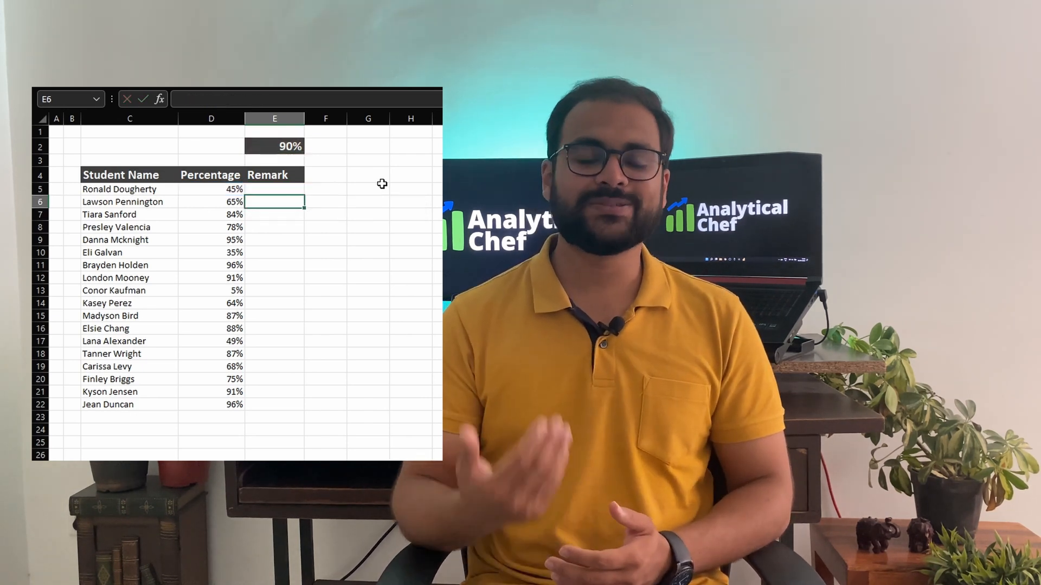
Copy the Remark formula in E5 down through E22.
key("Up")
double_click(305, 195)
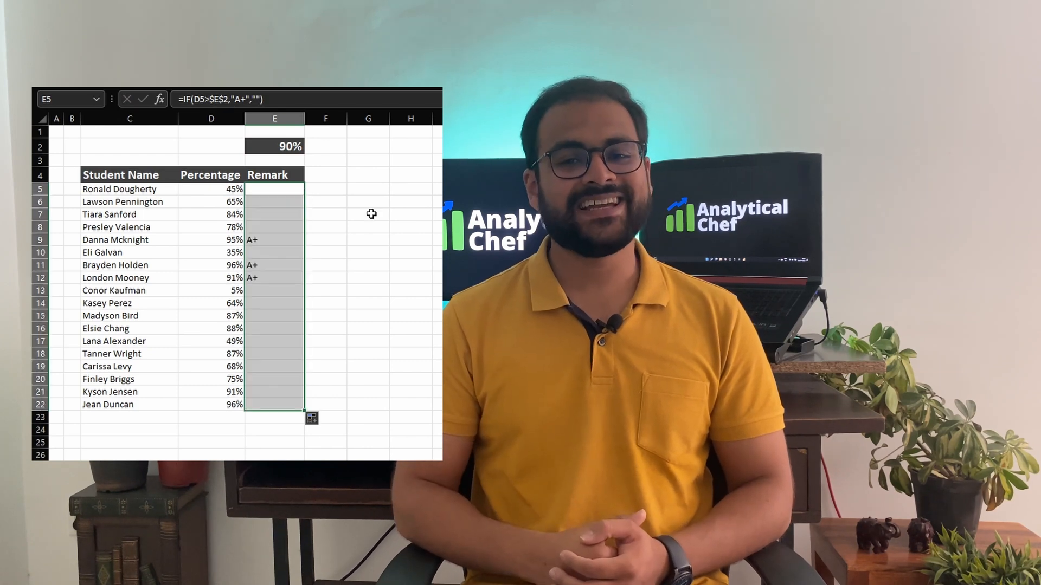
left_click(383, 214)
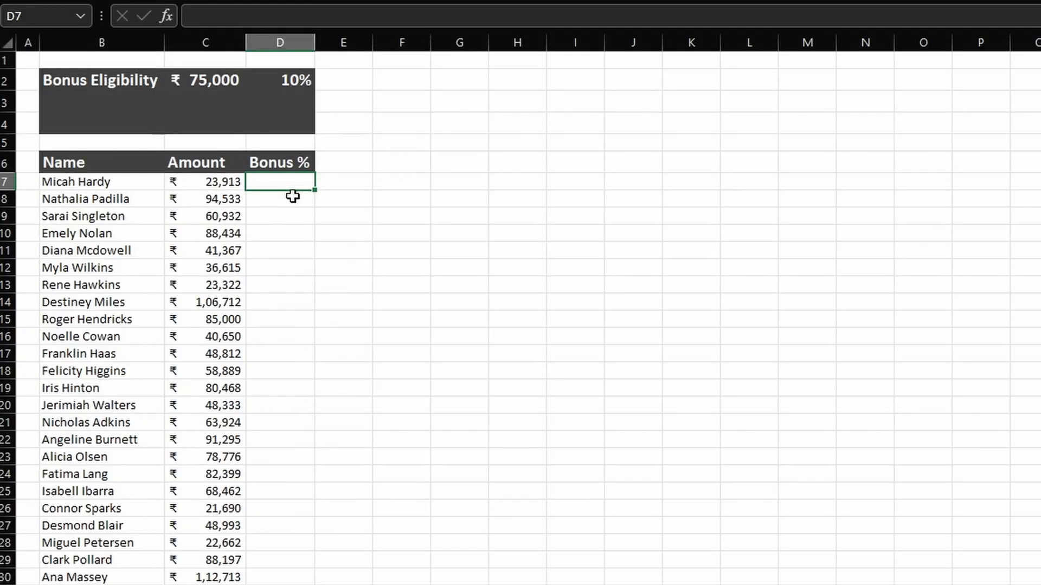
Enter the formula =IF(C7>75000,10%,"") in cell D7 of the Bonus % column.
type("=IF(")
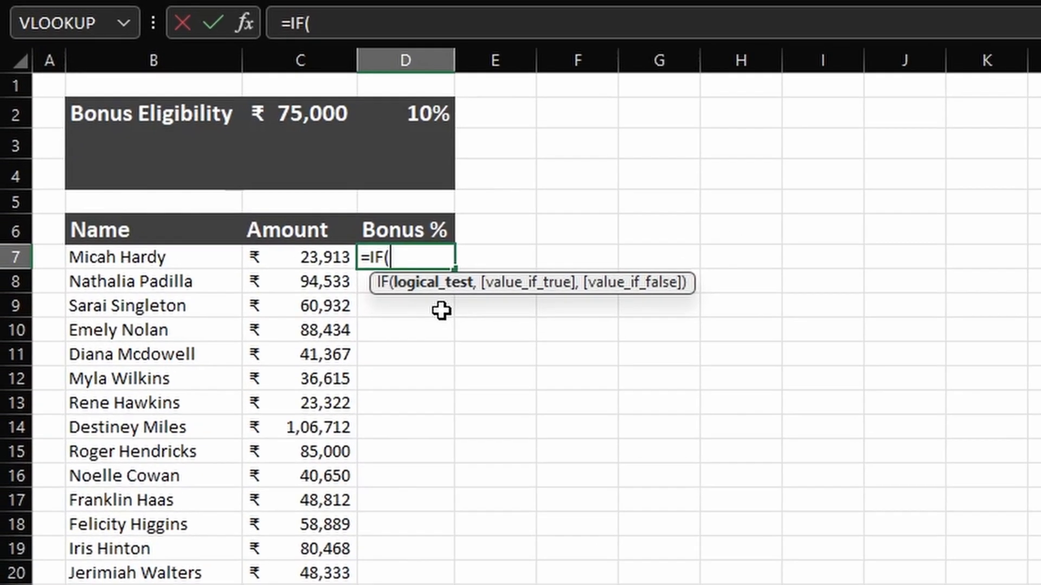
key("Left")
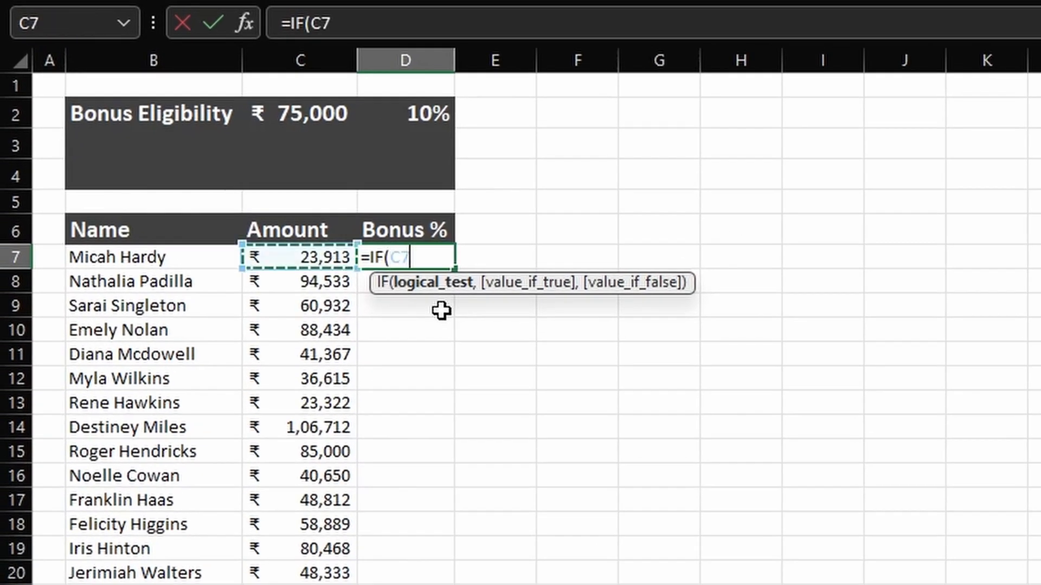
type(">7")
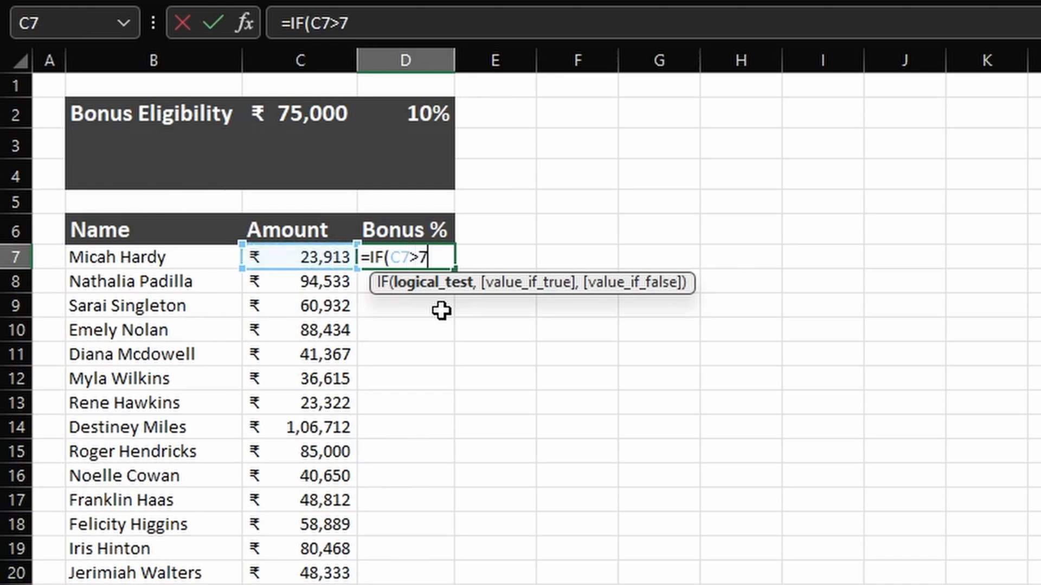
type("5000,")
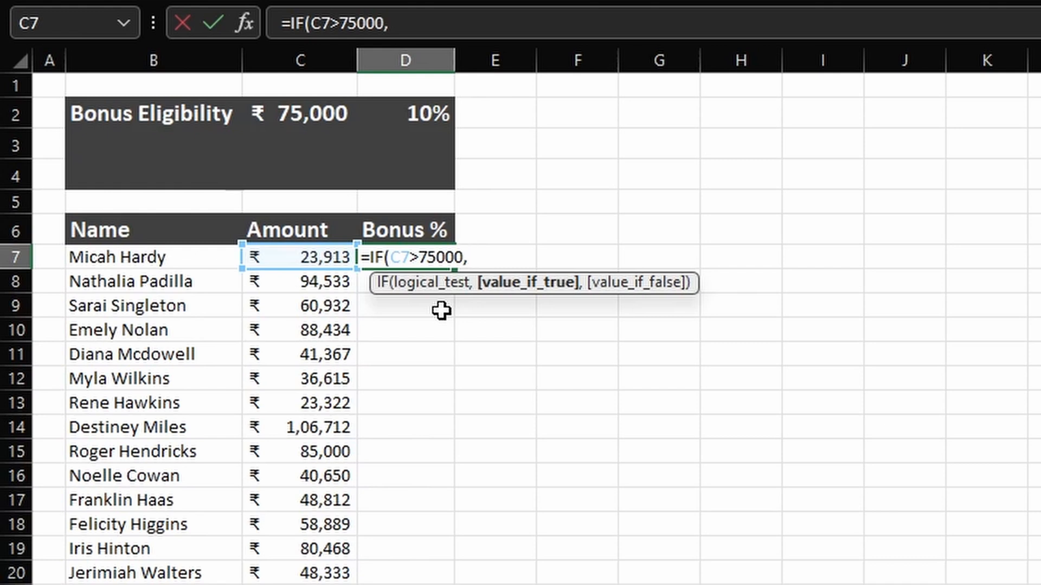
type("10%")
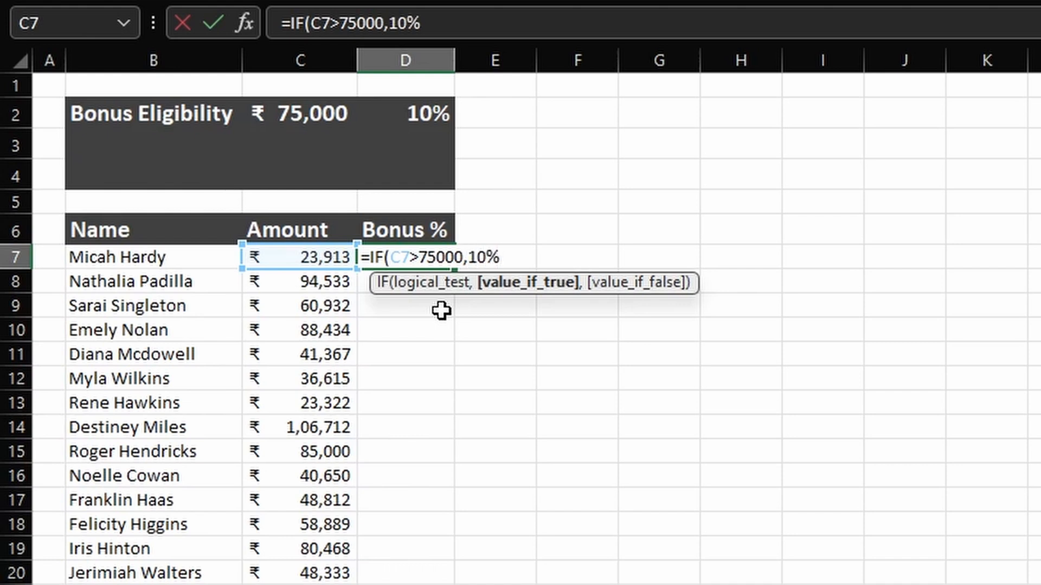
type(",")
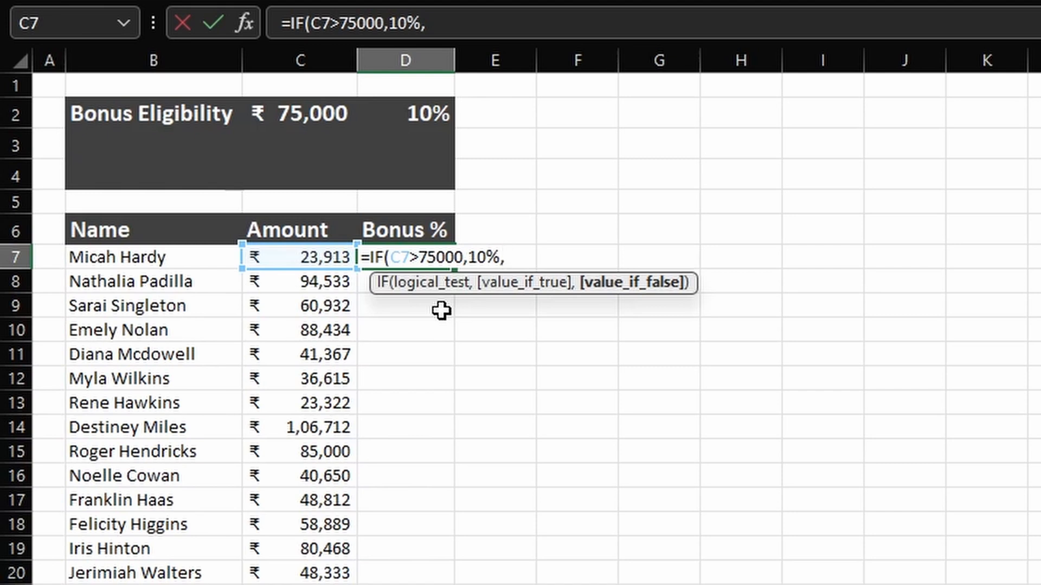
type("\"\")")
key("Return")
Copy the bonus formula in D7 down the rest of the Bonus % column.
key("Up")
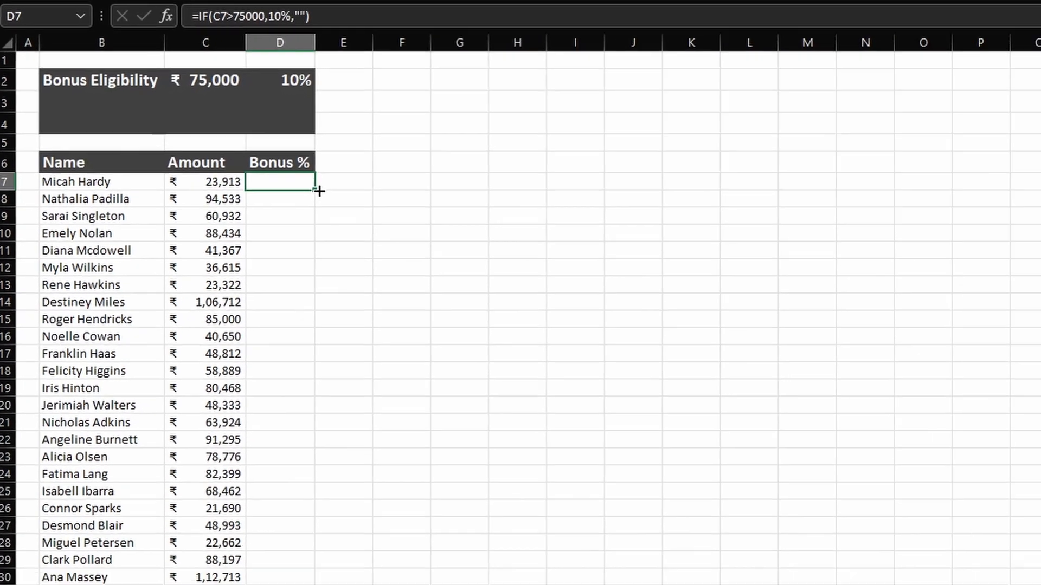
double_click(454, 269)
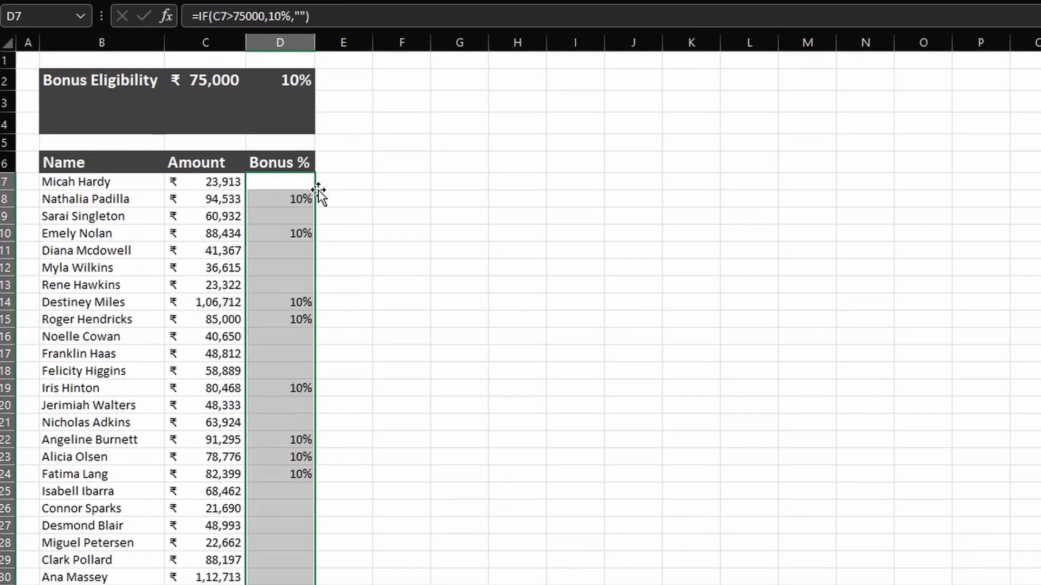
left_click(337, 218)
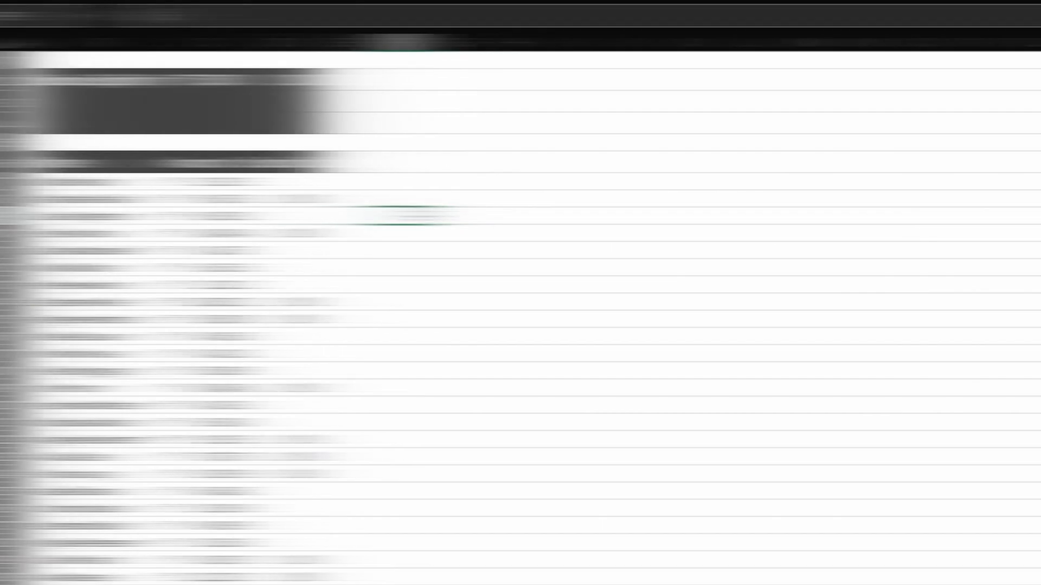
left_click(417, 216)
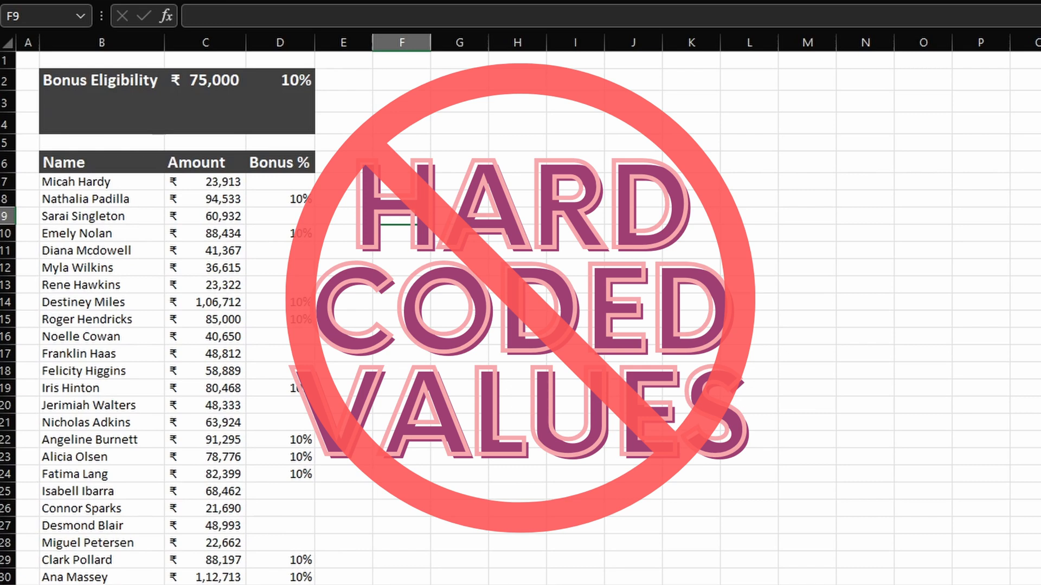
Edit the formula in D7 so that its hard-coded threshold is 95000.
key("Up")
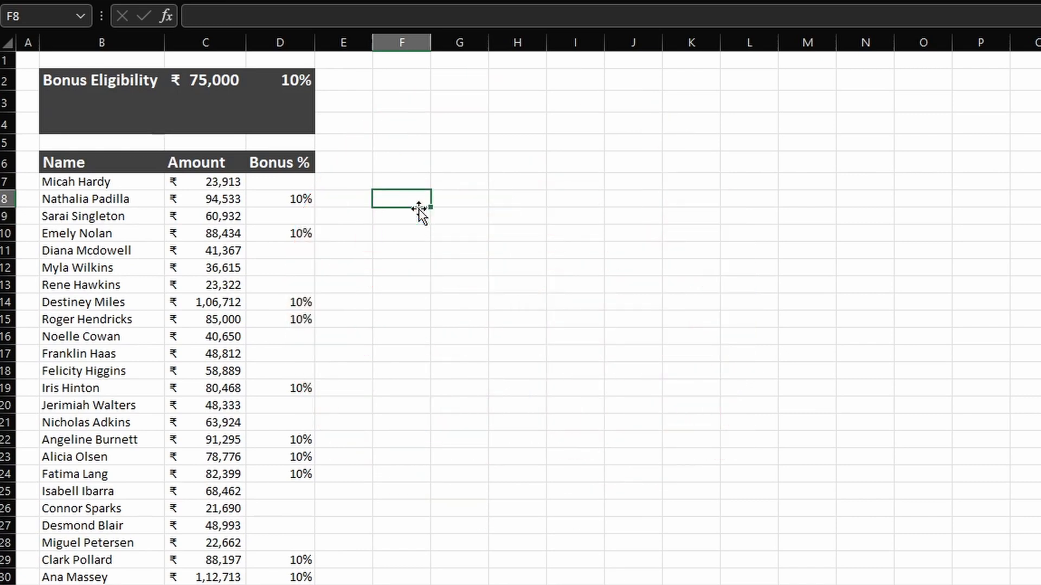
key("Up")
key("Left")
key("Left")
key("F2")
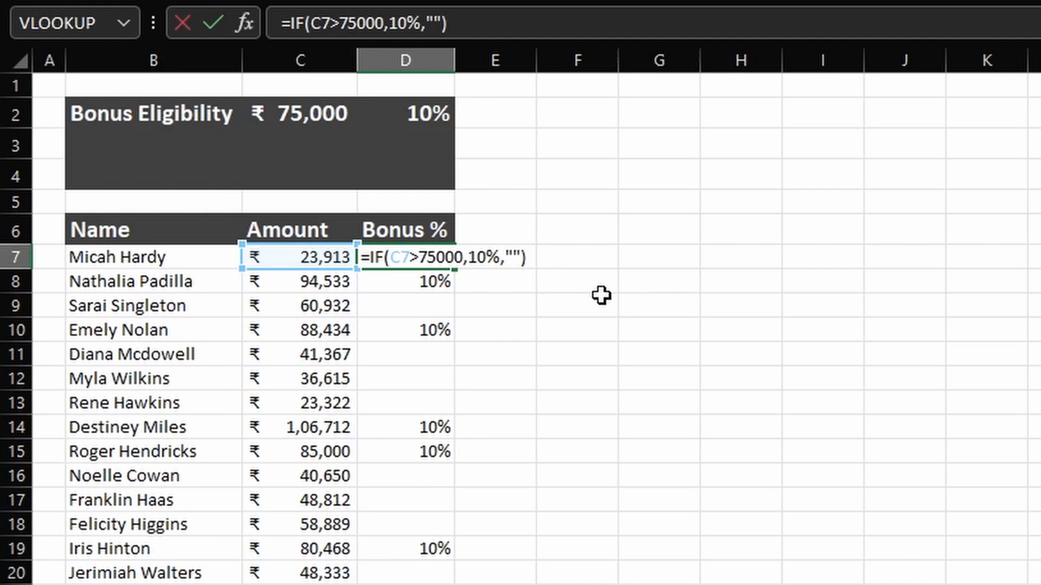
key("Left")
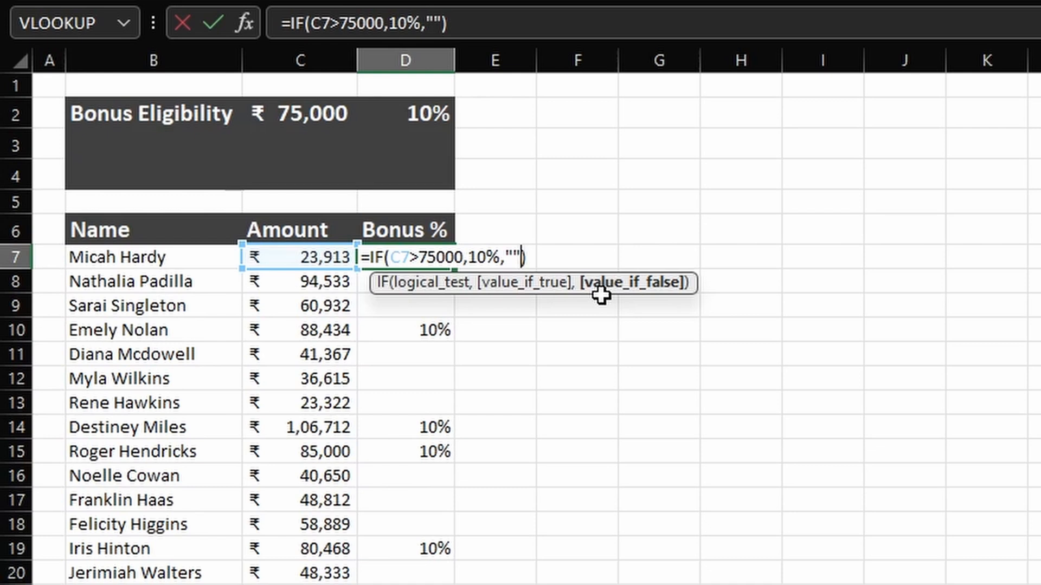
key("Left")
key("Left")
key("Left")
key("Left")
key("Left")
key("Left")
key("Left")
key("Left")
key("Left")
key("Left")
key("Left")
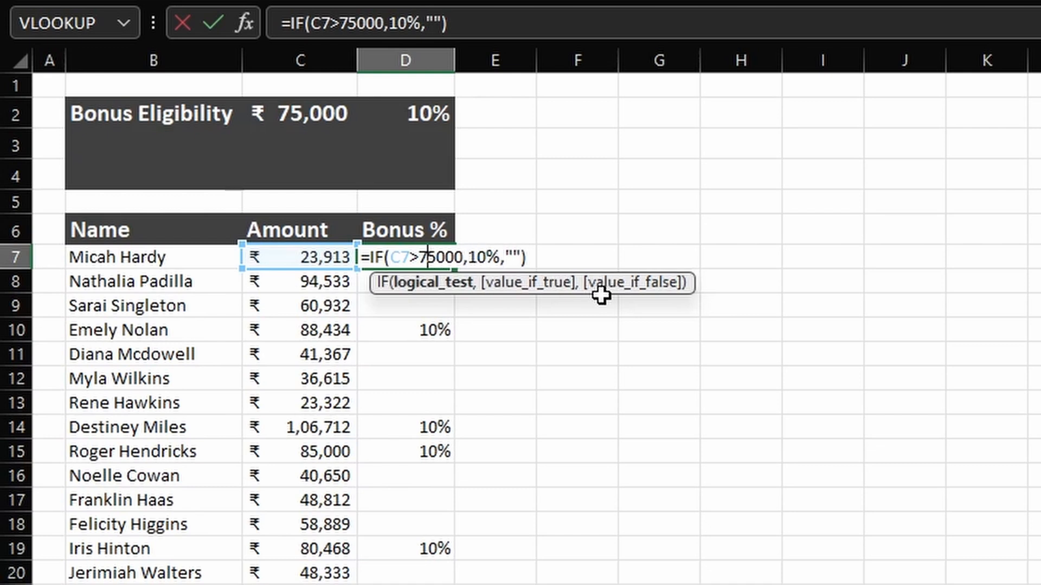
key("BackSpace")
type("9")
key("Return")
Copy the edited D7 formula down only as far as D17.
key("Up")
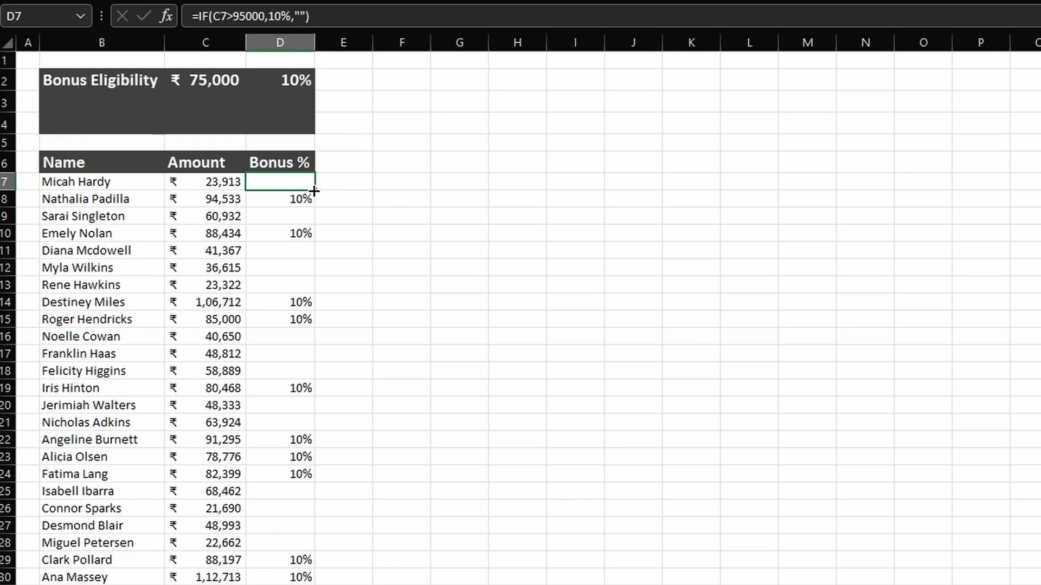
left_click_drag(313, 192, 314, 362)
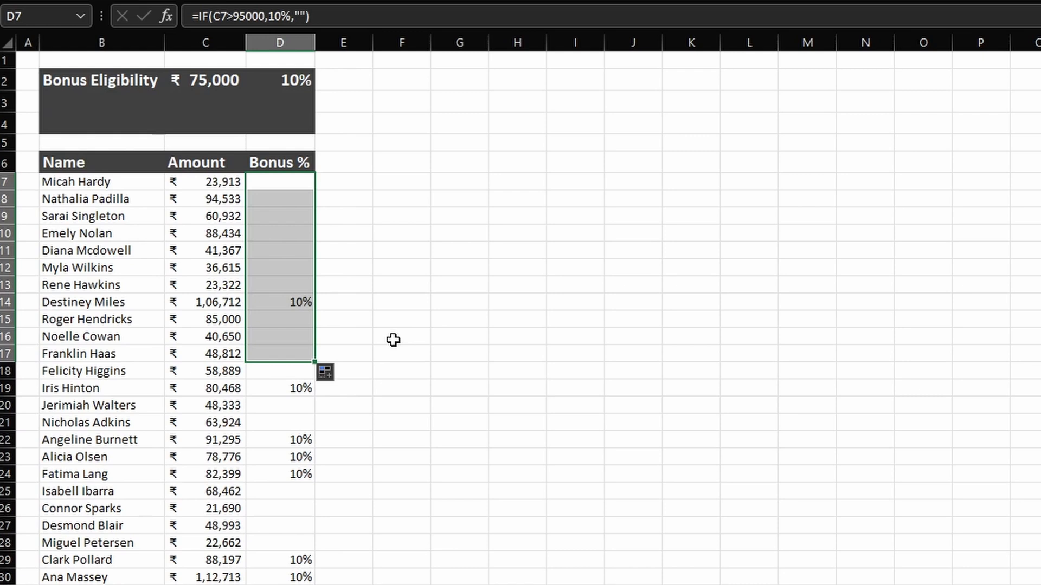
left_click(393, 340)
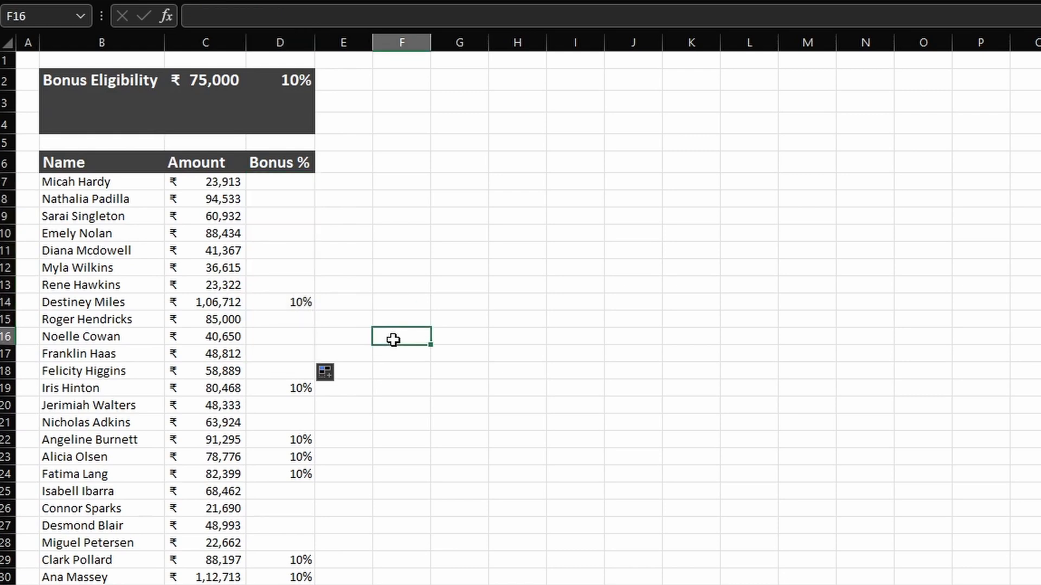
left_click(298, 186)
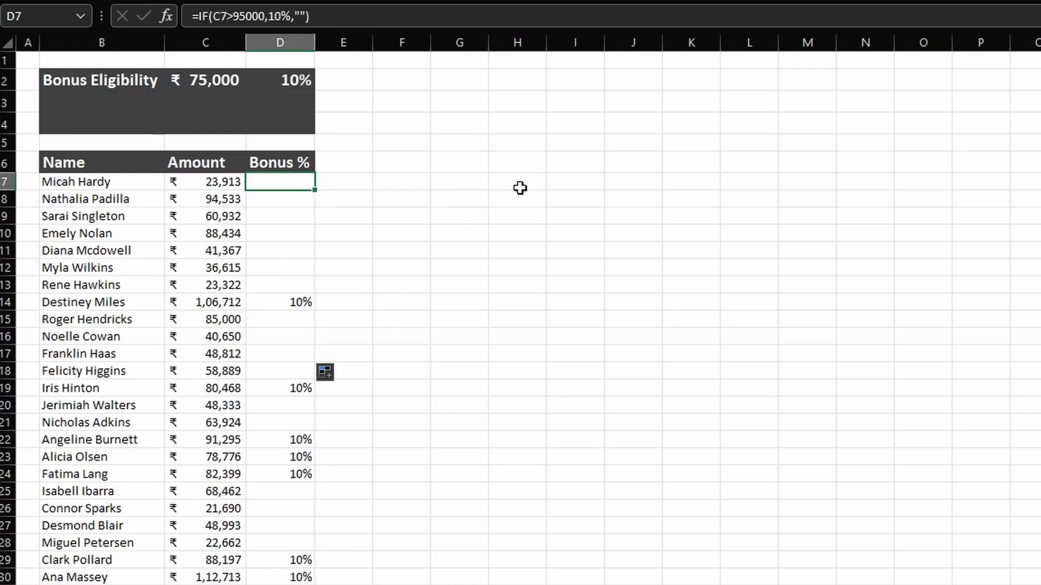
key("Right")
key("Right")
key("Down")
key("Down")
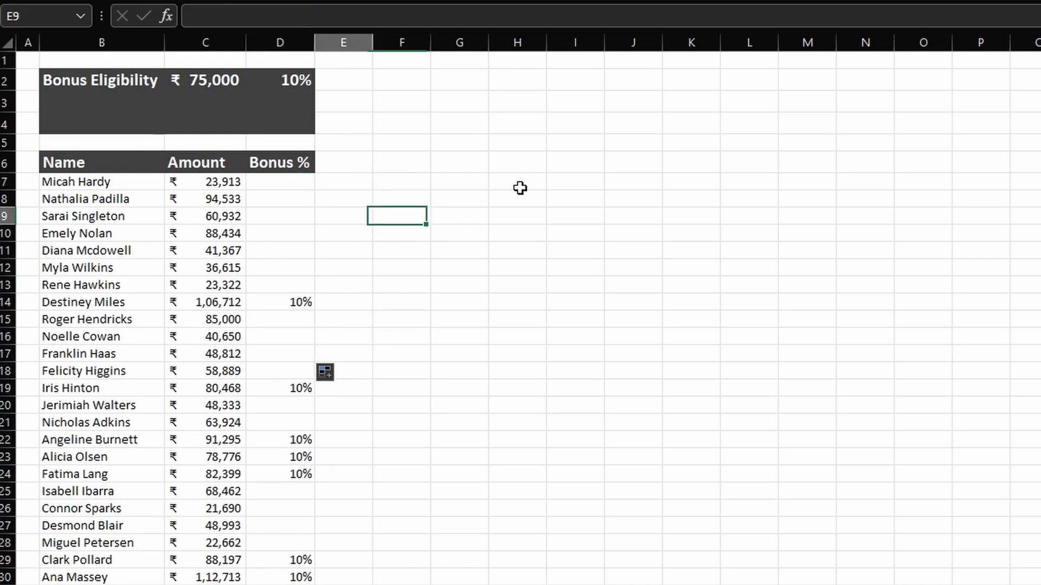
key("Left")
key("Down")
key("Left")
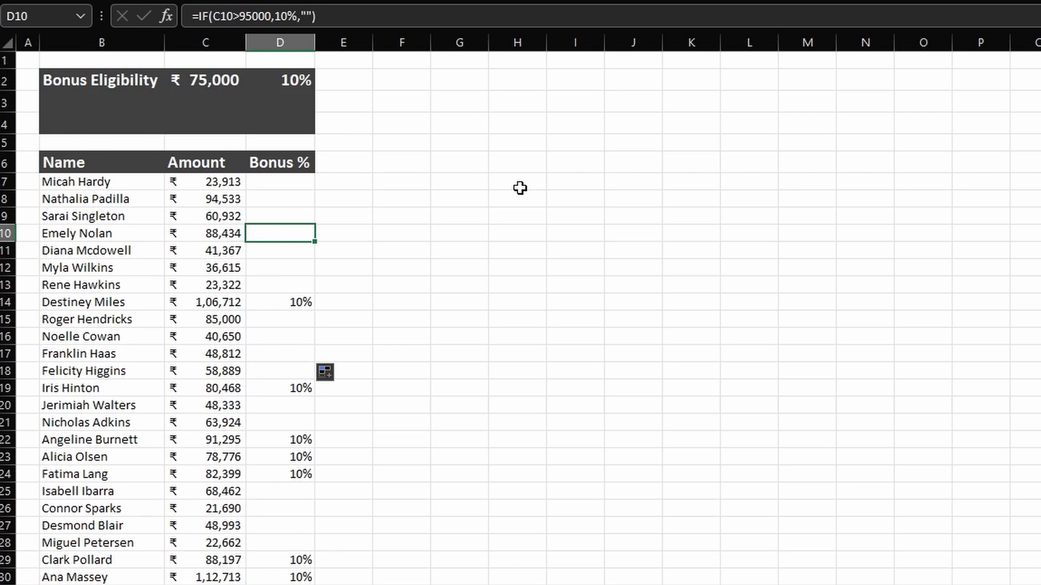
Start a replacement IF formula in D7 whose logical test compares C7 with the absolute reference $C$2: =IF(C7>$C$2.
key("Up")
key("Up")
key("Up")
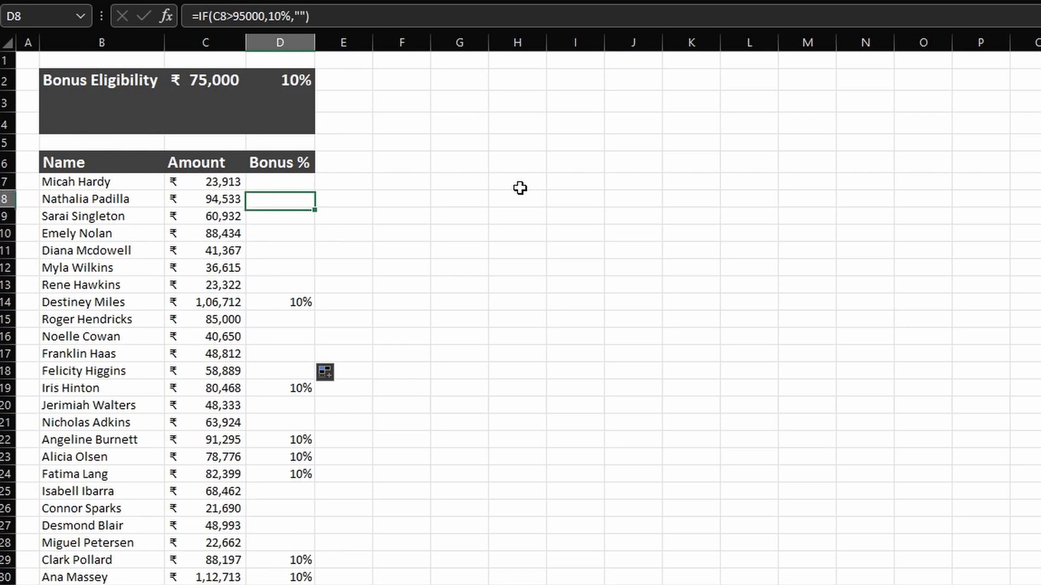
type("=if")
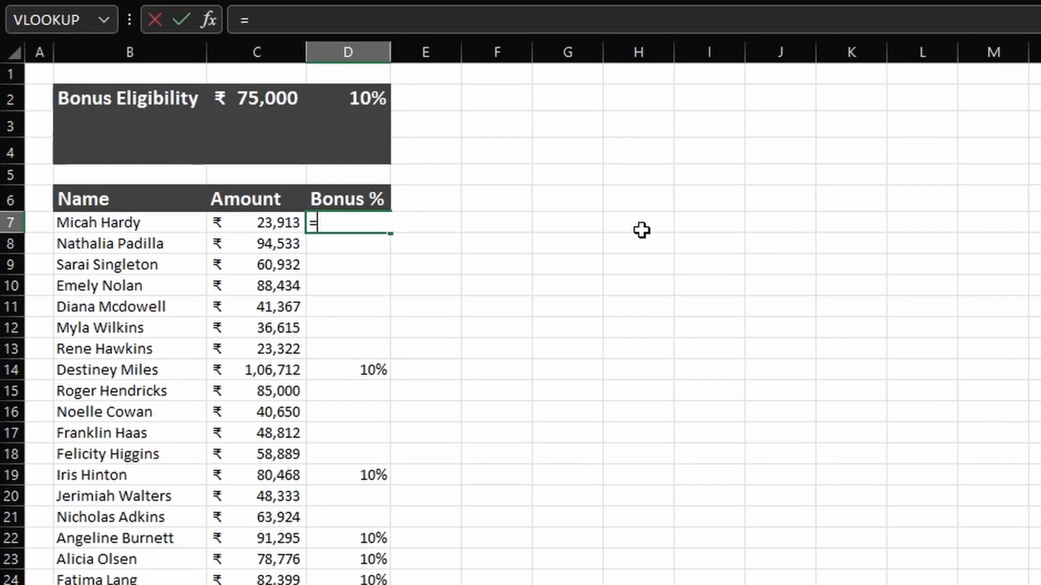
key("Tab")
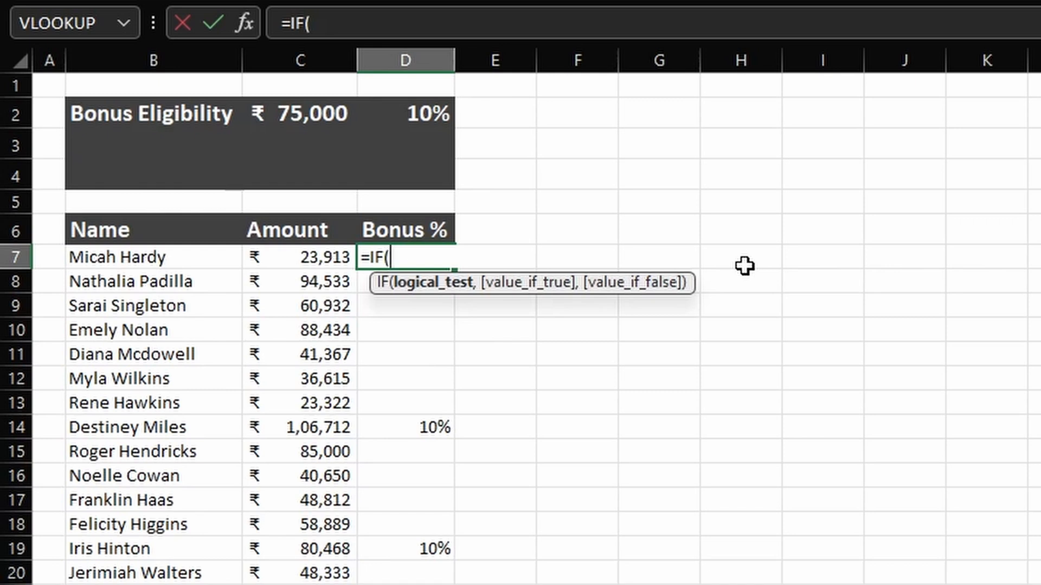
key("Left")
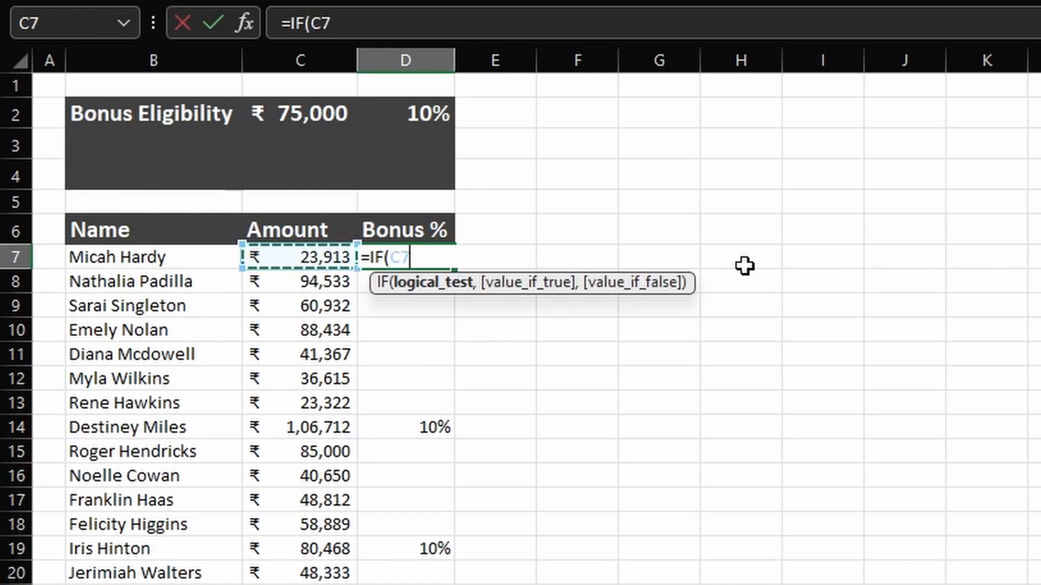
type(">")
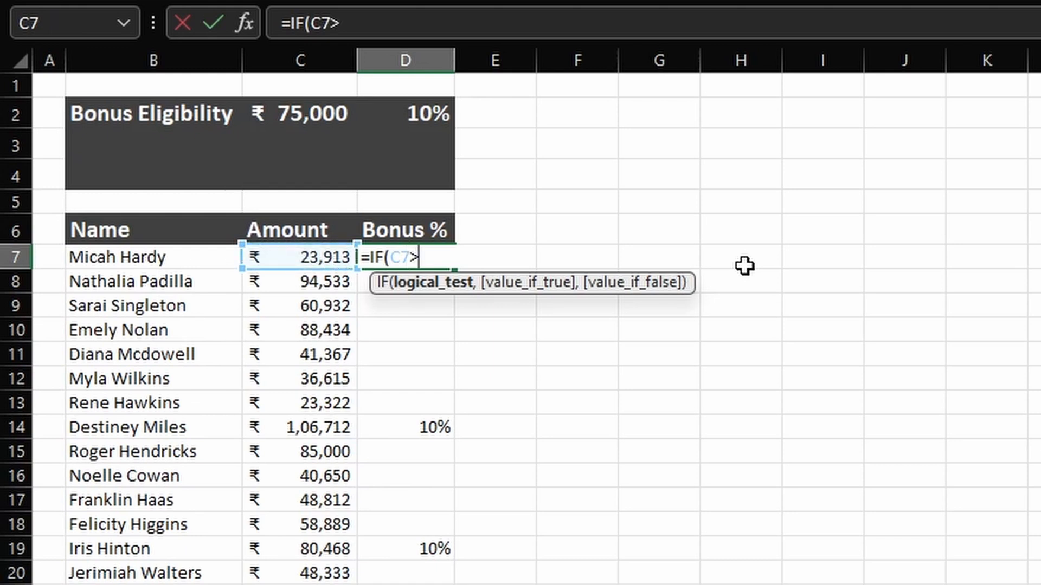
key("Up")
key("Up")
key("Up")
key("Up")
key("Up")
key("Left")
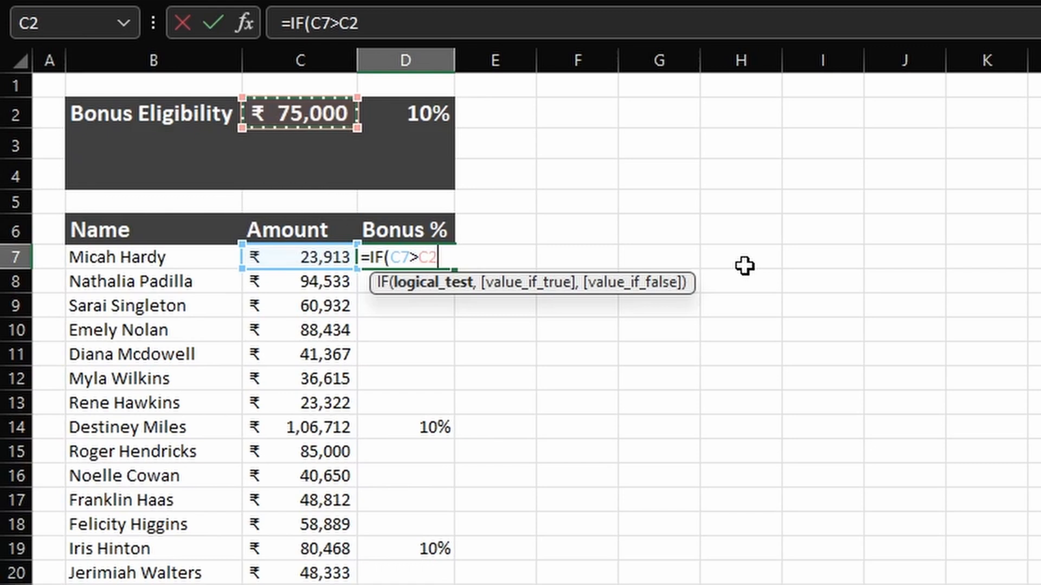
key("F4")
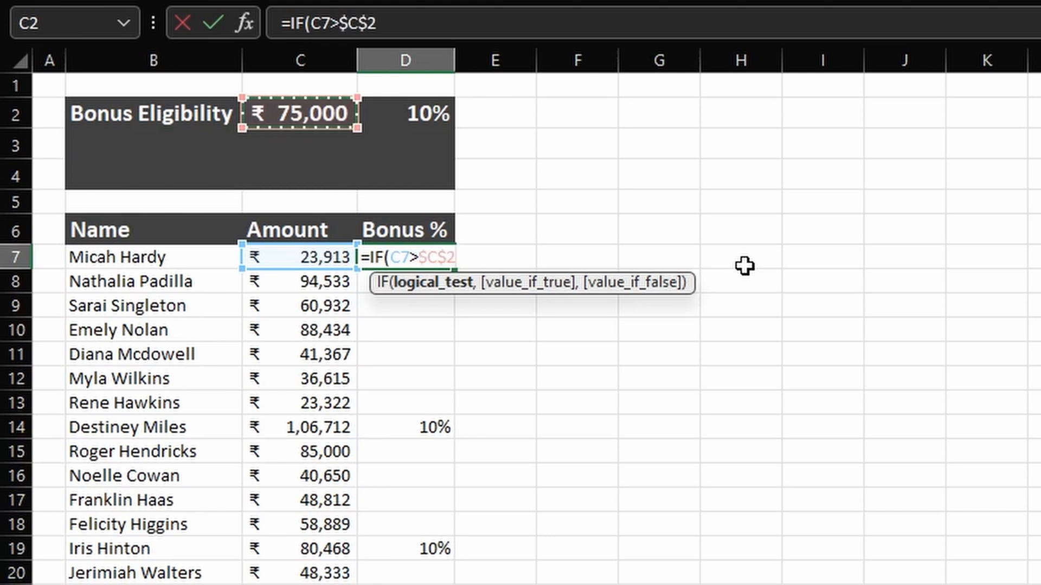
Finish D7's IF formula with $D$2 as the value if true and "" if false, and copy it down the Bonus % column.
type(",")
key("Up")
key("Up")
key("Up")
key("Up")
key("Up")
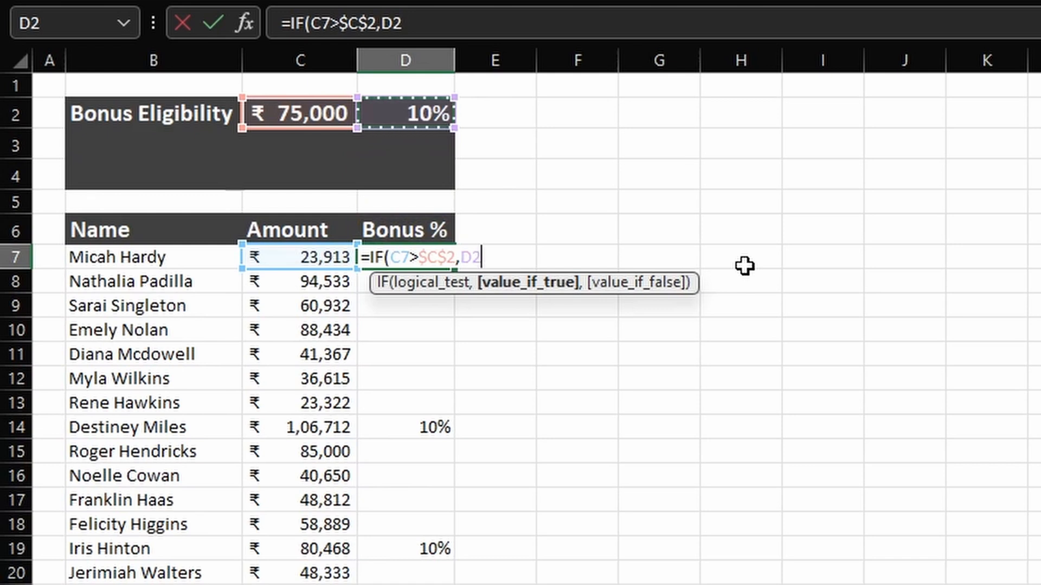
key("F4")
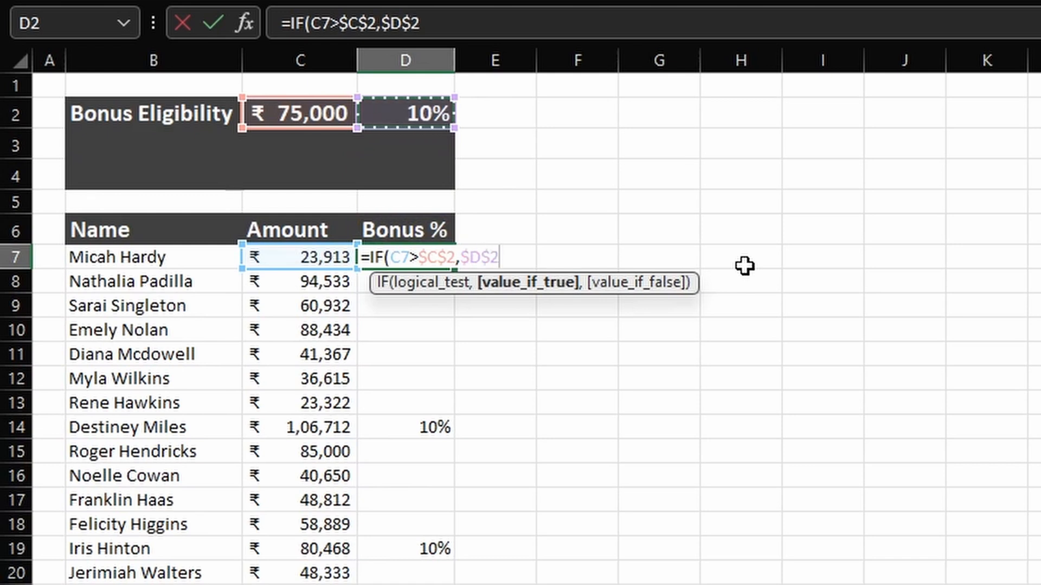
type(",\"\")")
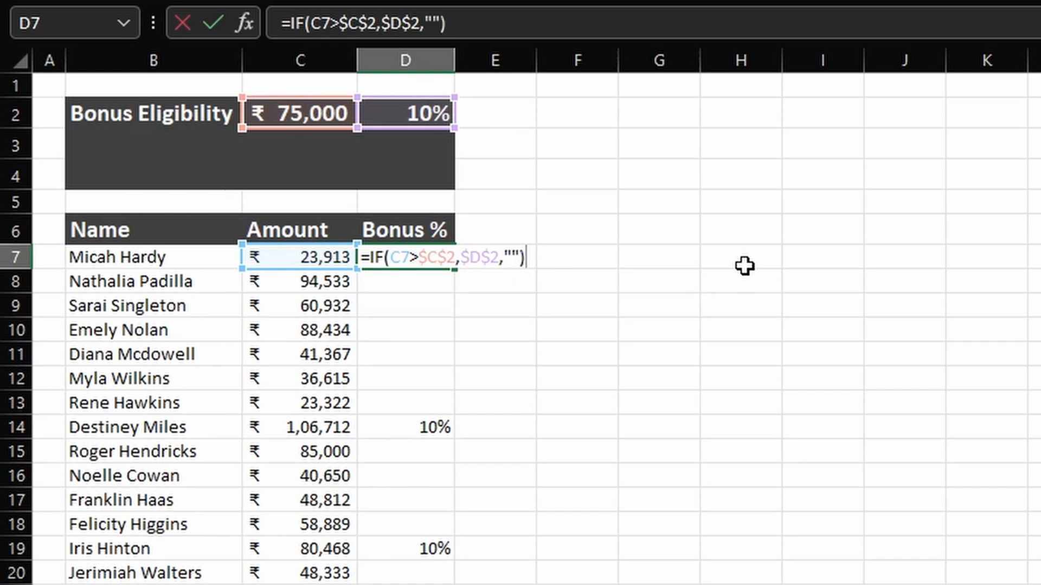
key("Return")
key("Up")
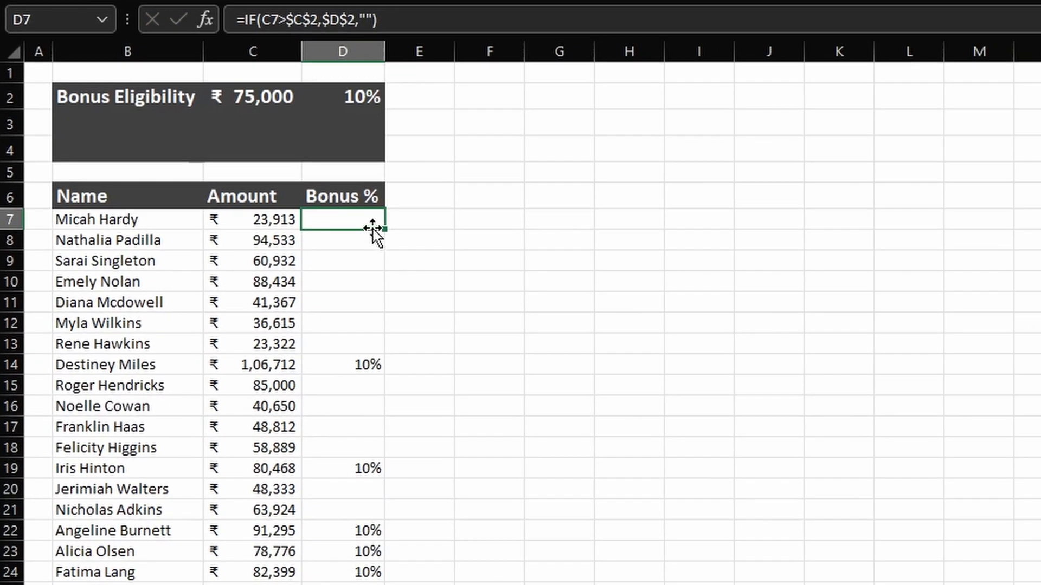
double_click(454, 268)
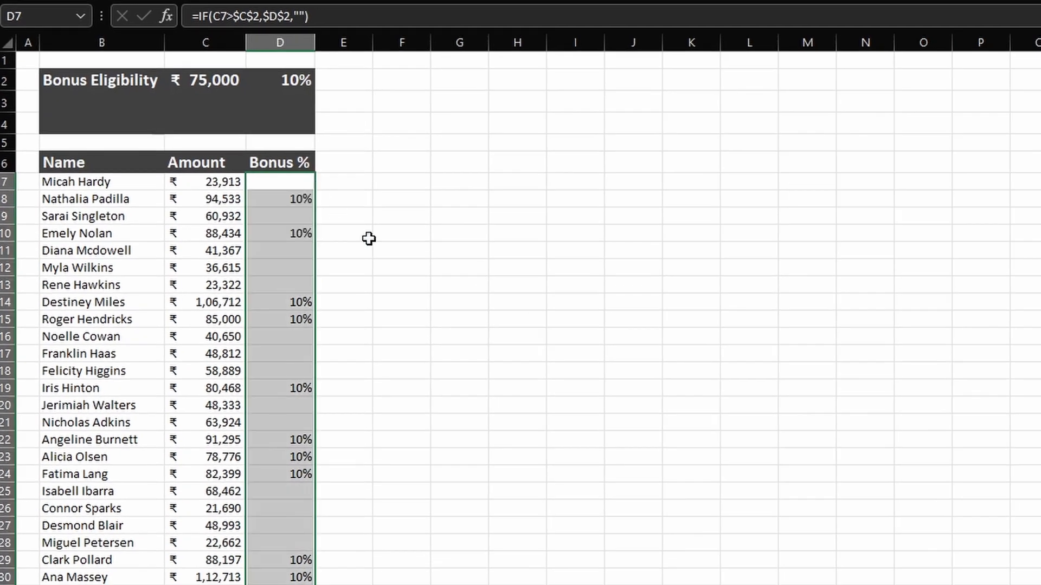
Set the Bonus Eligibility threshold in C2 to 95000.
left_click(223, 79)
type("95000")
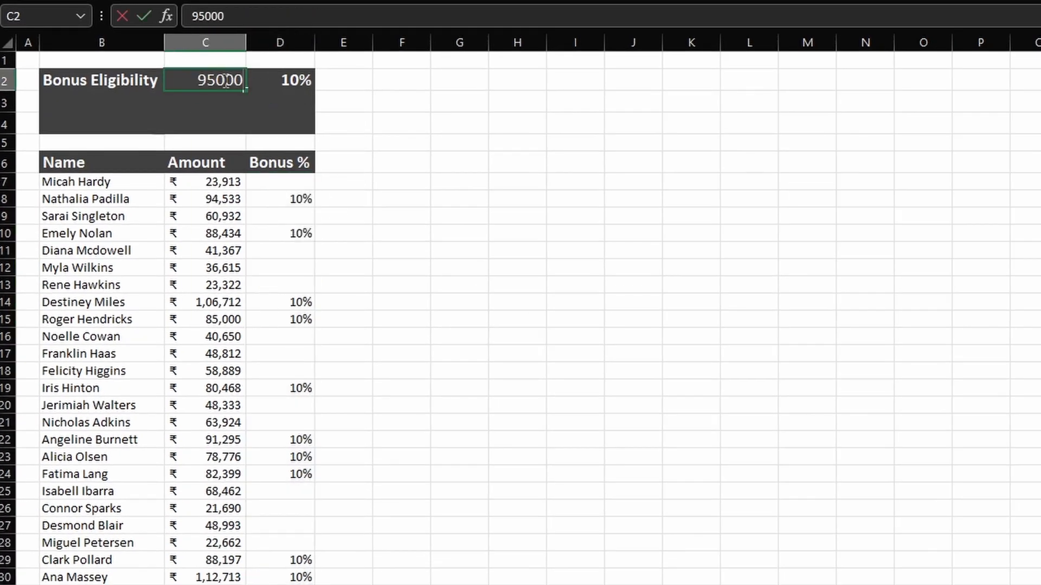
key("Return")
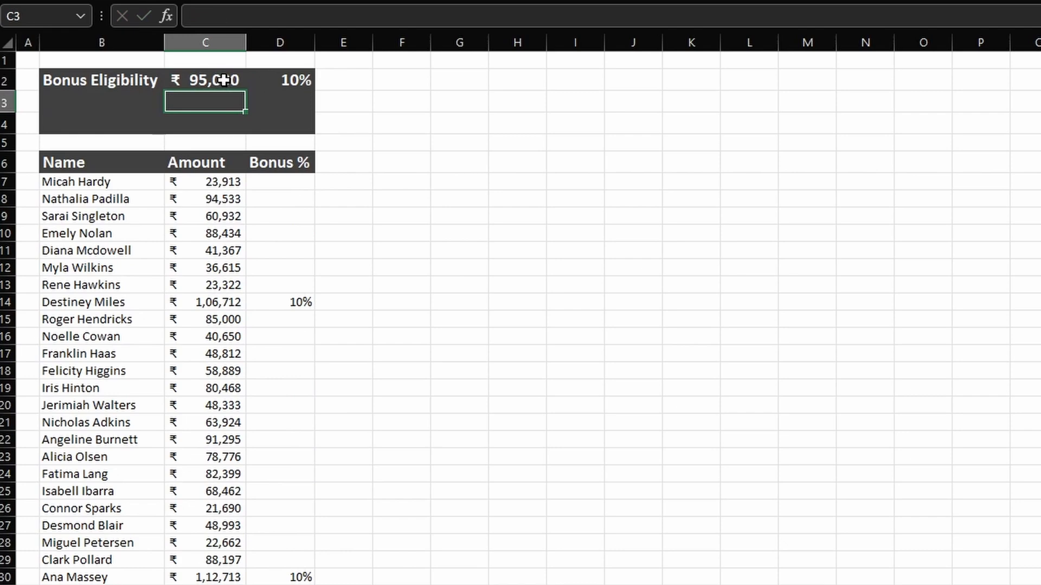
Start an IF formula in E7 under Bonus whose logical test compares C7 with the absolute reference $C$2: =IF(C7>$C$2.
left_click(387, 198)
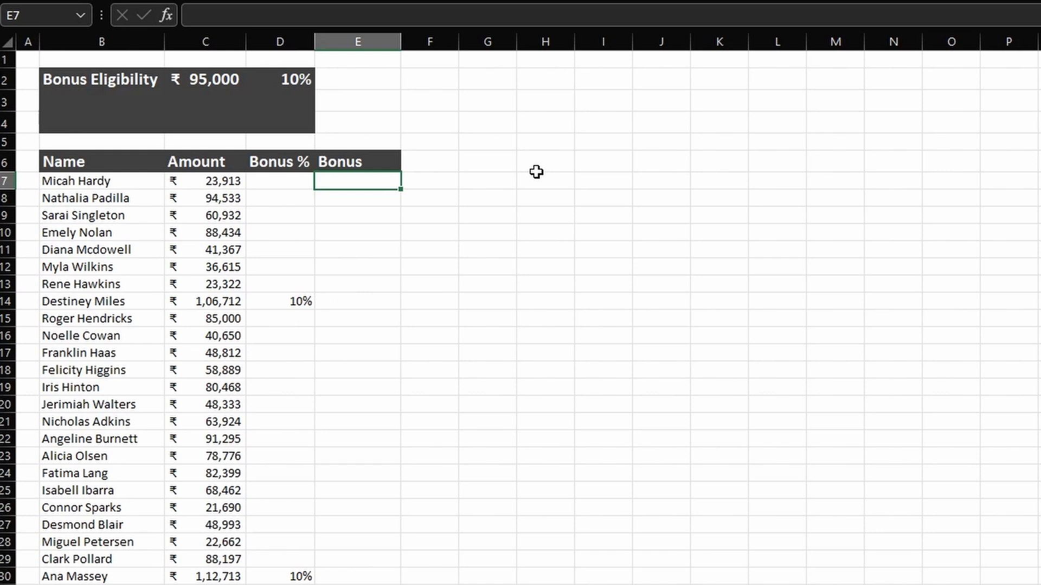
type("=IF(")
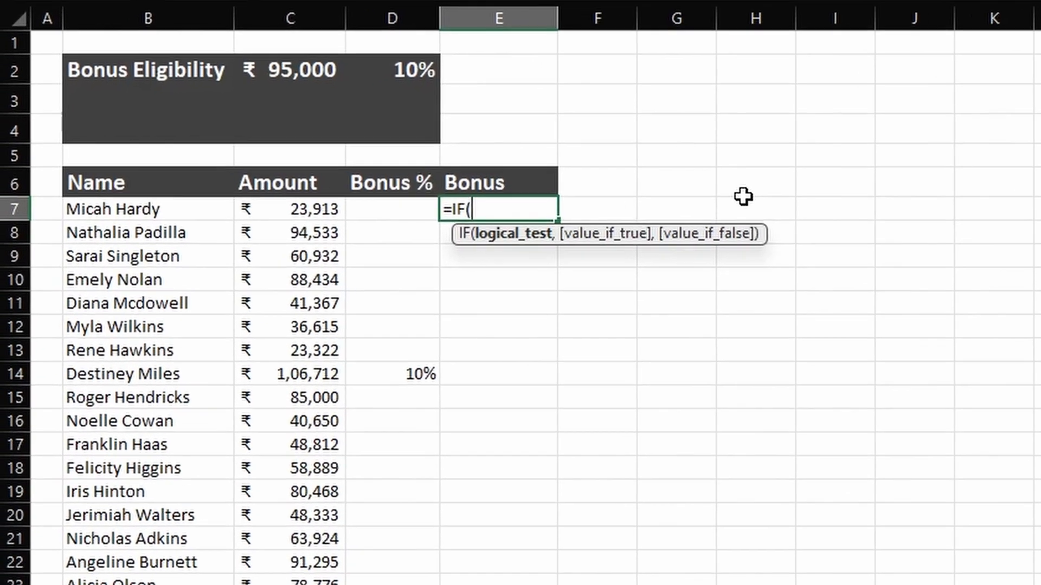
key("Left")
key("Left")
type(">")
key("Up")
key("Up")
key("Up")
key("Up")
key("Up")
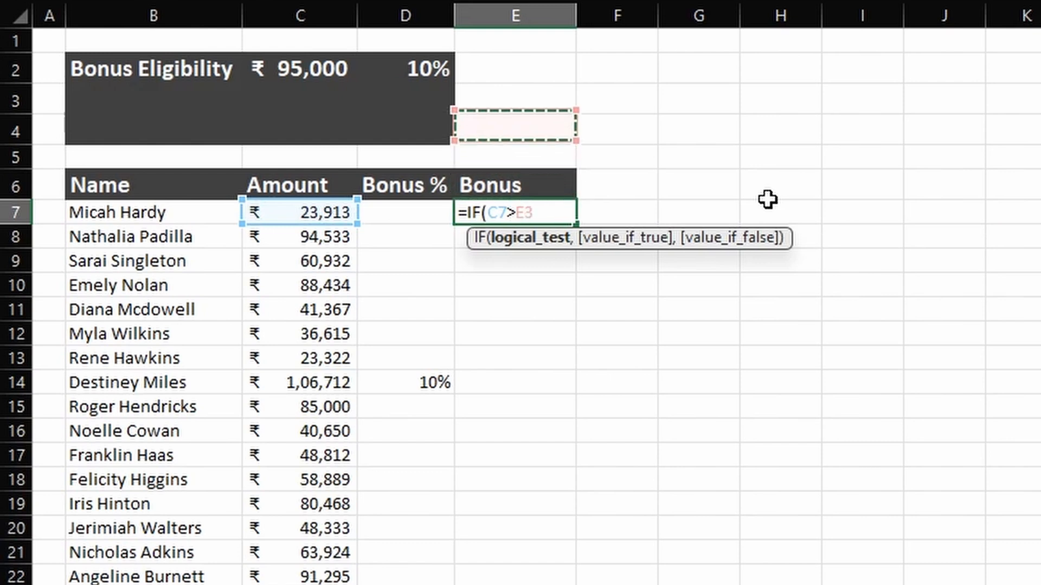
key("Left")
key("Left")
key("F4")
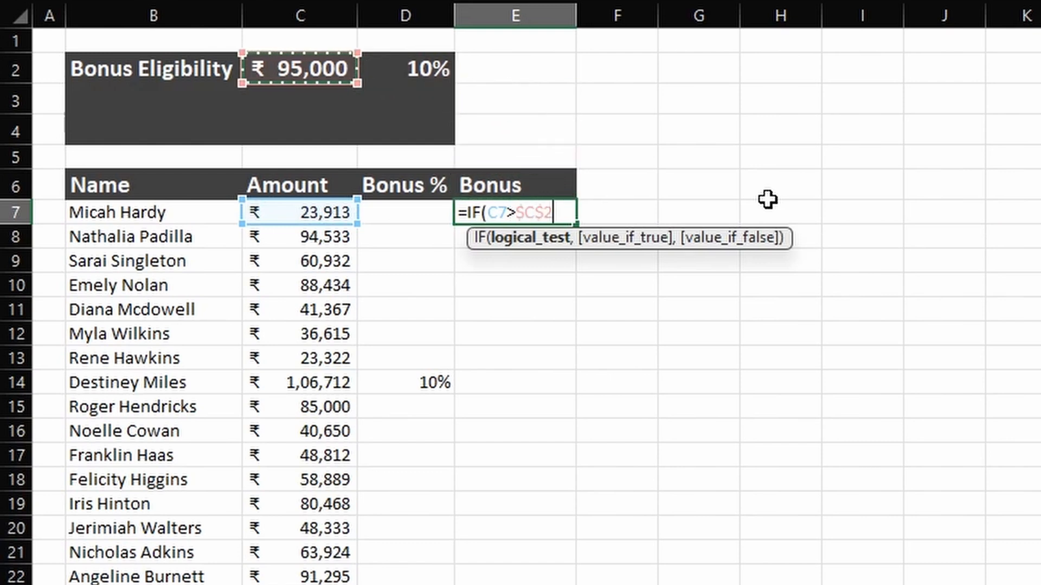
Enter C7*$D$2 as the value if true in E7's IF formula, keeping the percentage reference absolute.
type(",")
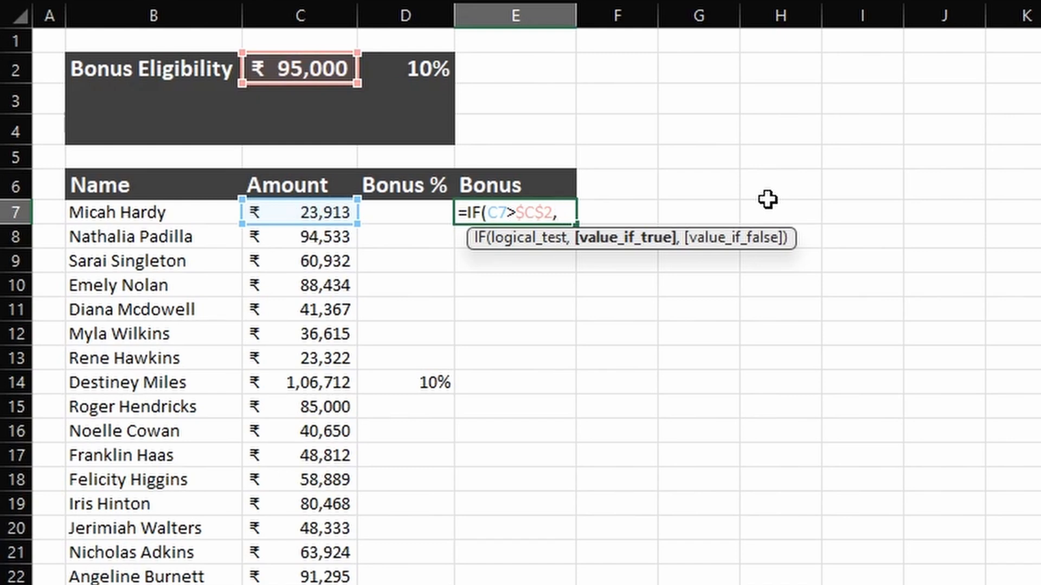
key("Left")
key("Left")
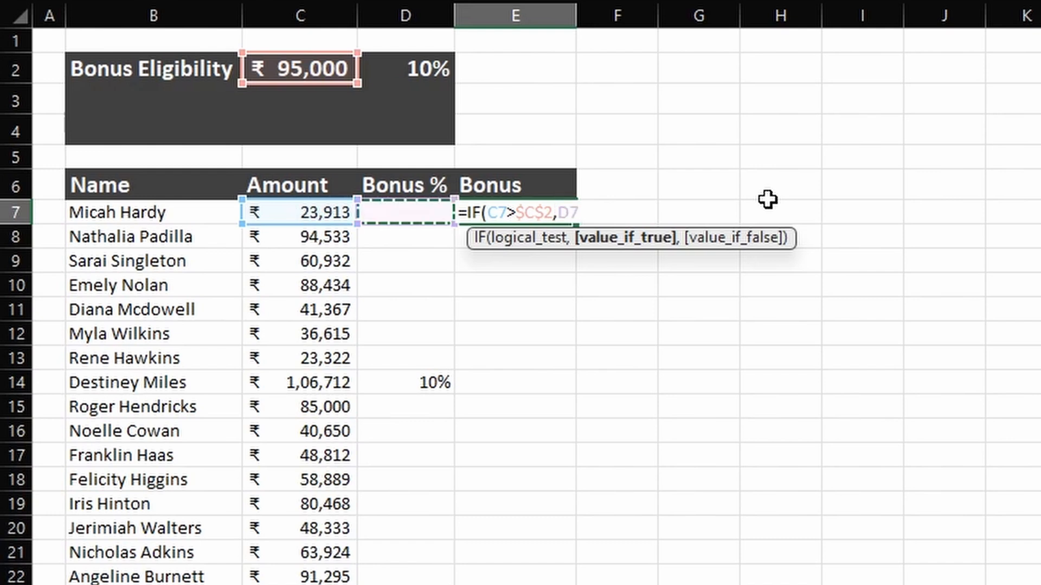
type("*")
key("Up")
key("Up")
key("Up")
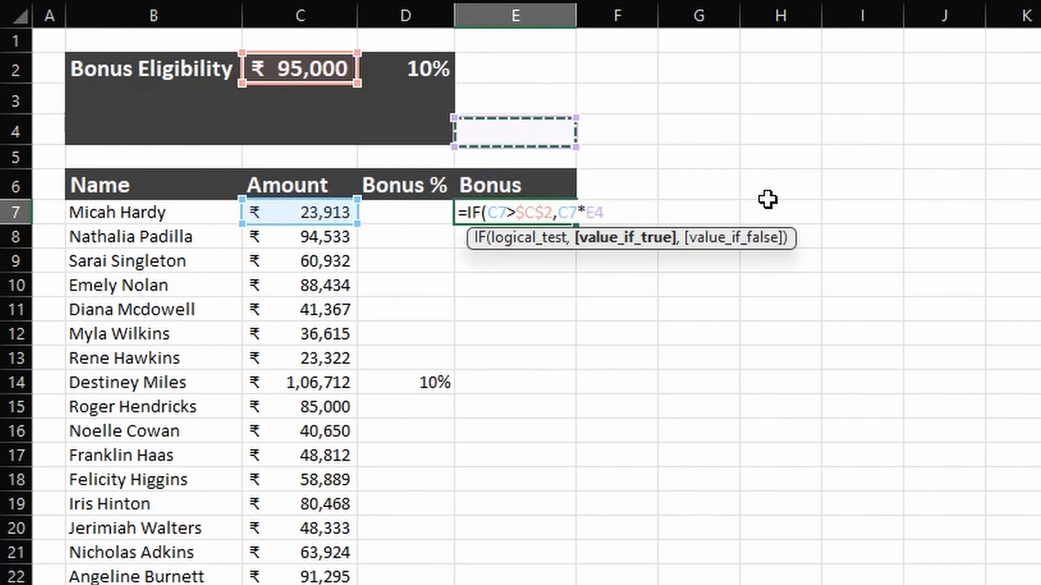
key("Up")
key("Up")
key("Left")
key("F4")
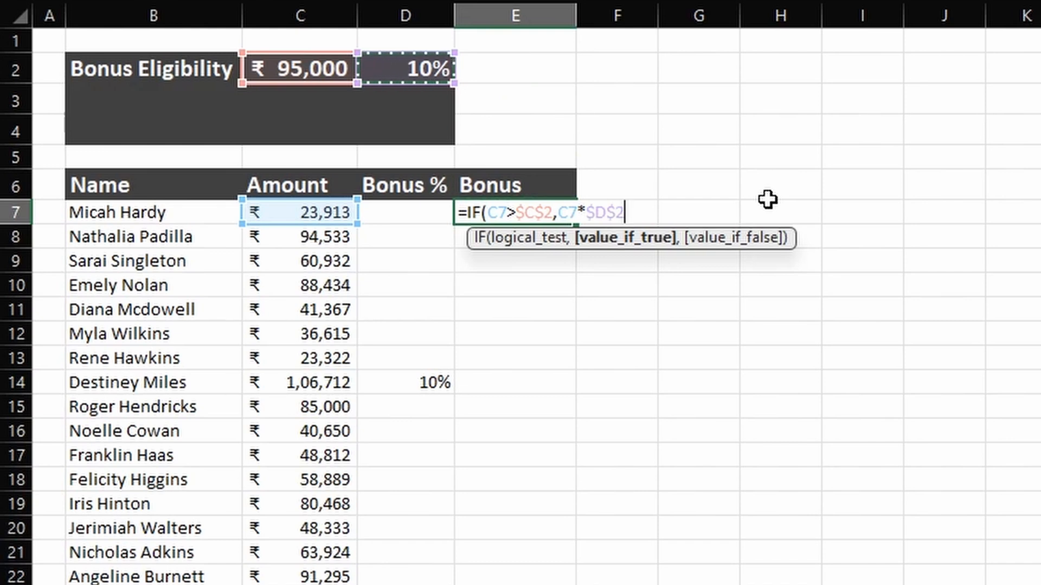
Complete E7's IF formula with "" as the value if false and copy it down the Bonus column.
type(",")
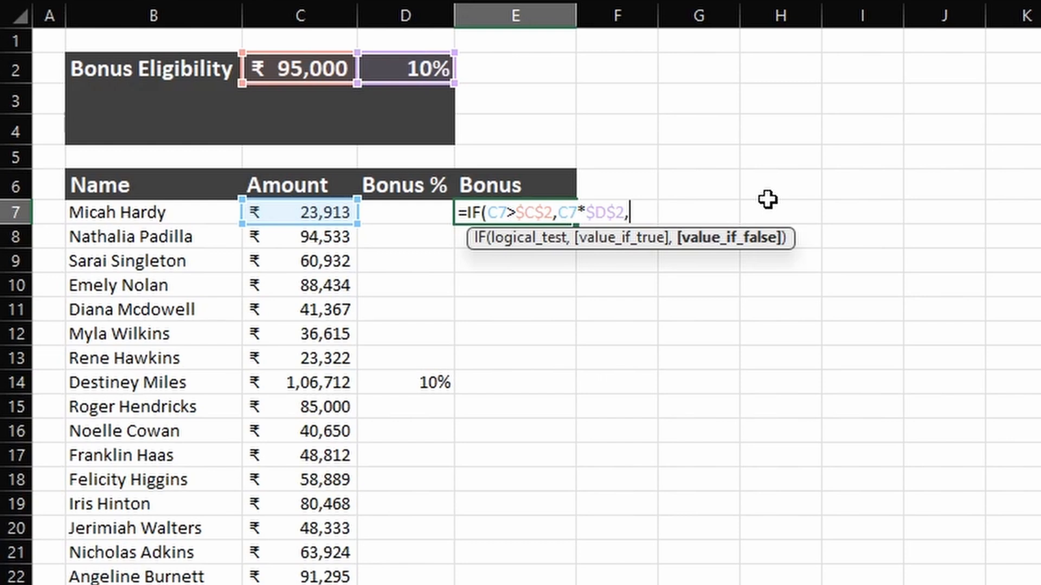
type("\"\")")
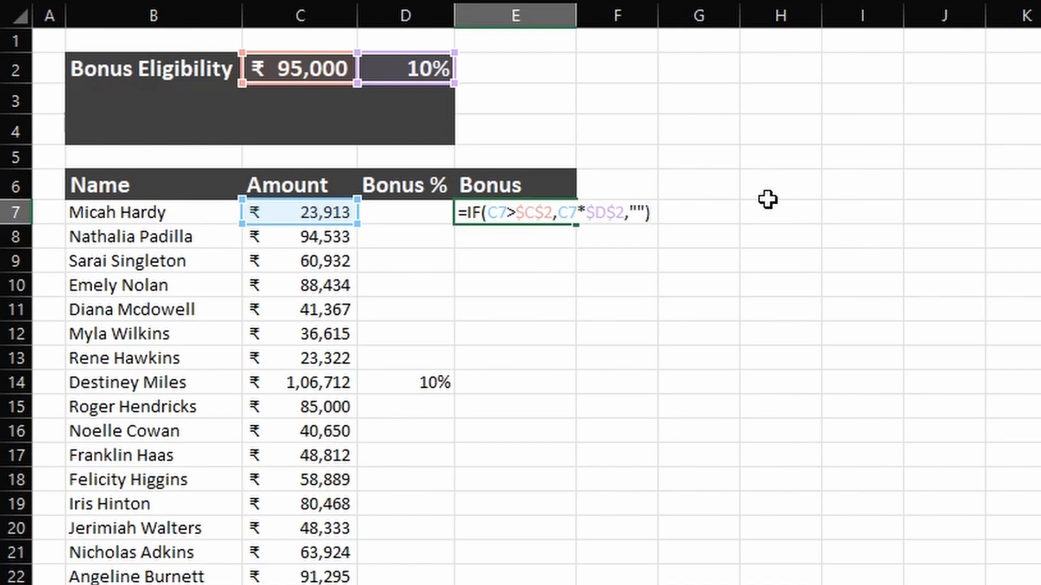
key("Return")
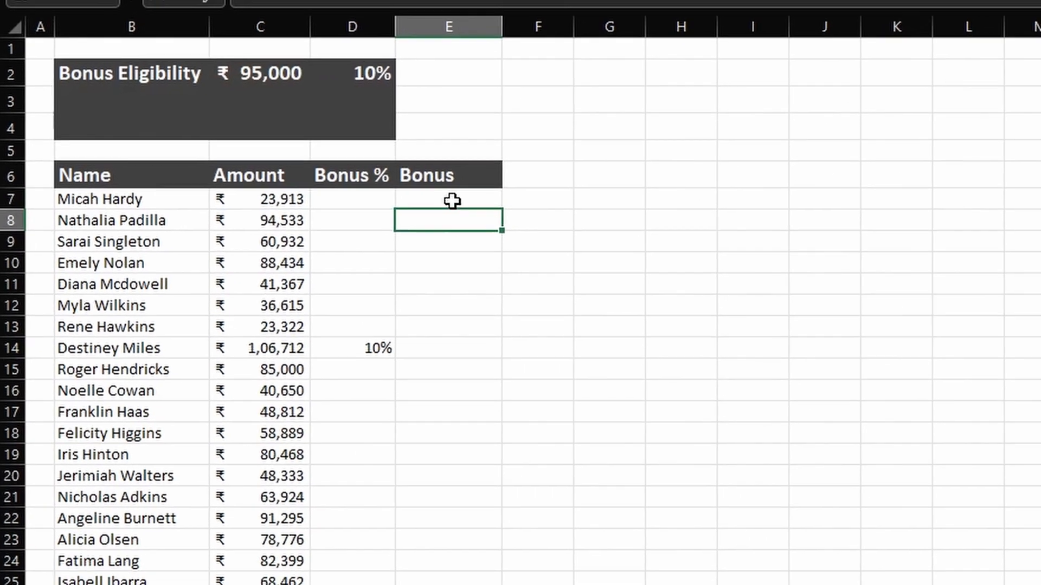
left_click(515, 212)
double_click(576, 223)
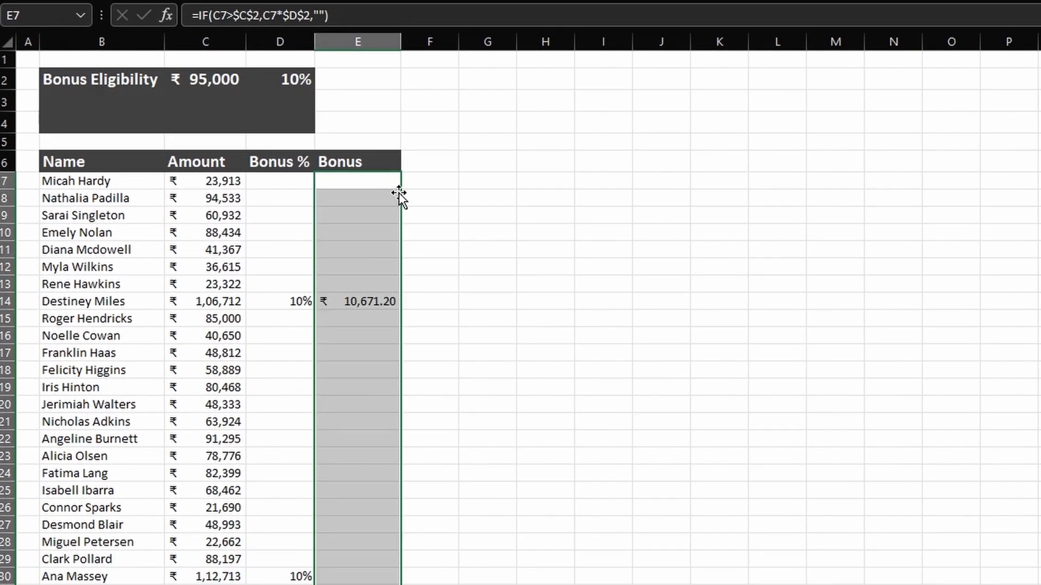
Start a new IF formula in D7 that tests whether C7 exceeds the first threshold: =IF(C7>$C$2.
left_click(439, 216)
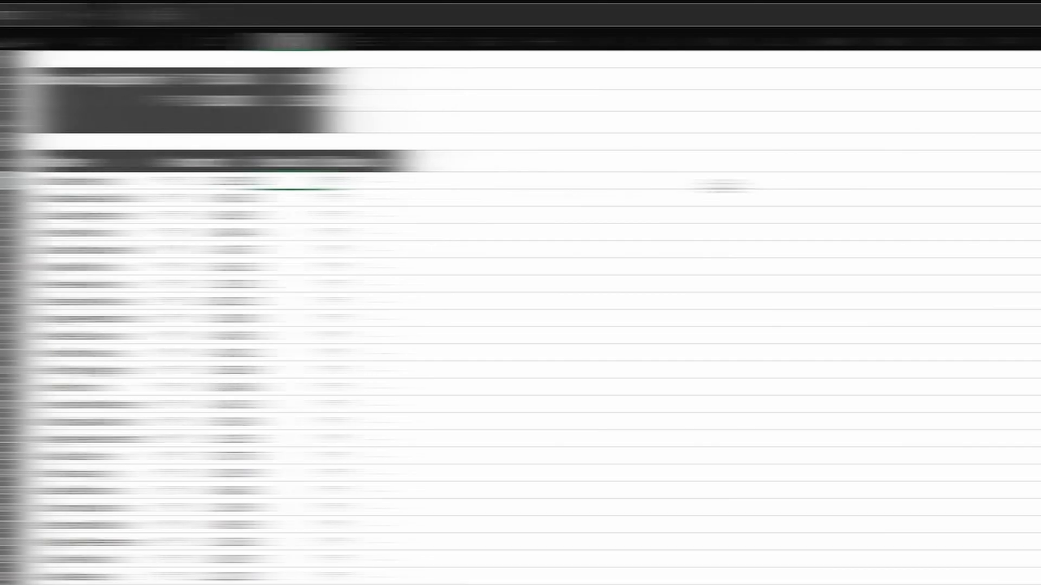
type("=IF(")
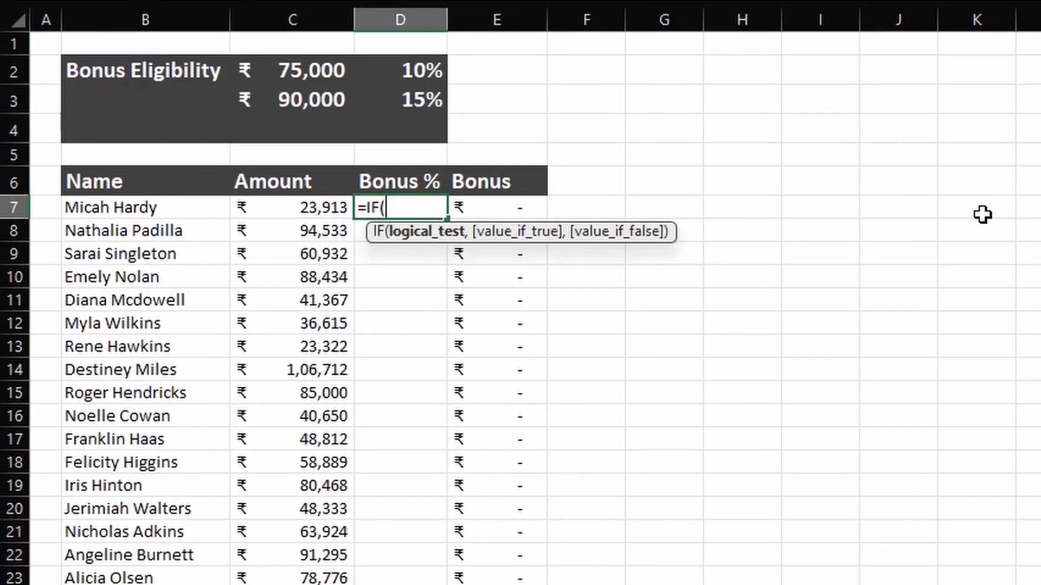
key("Left")
type(">")
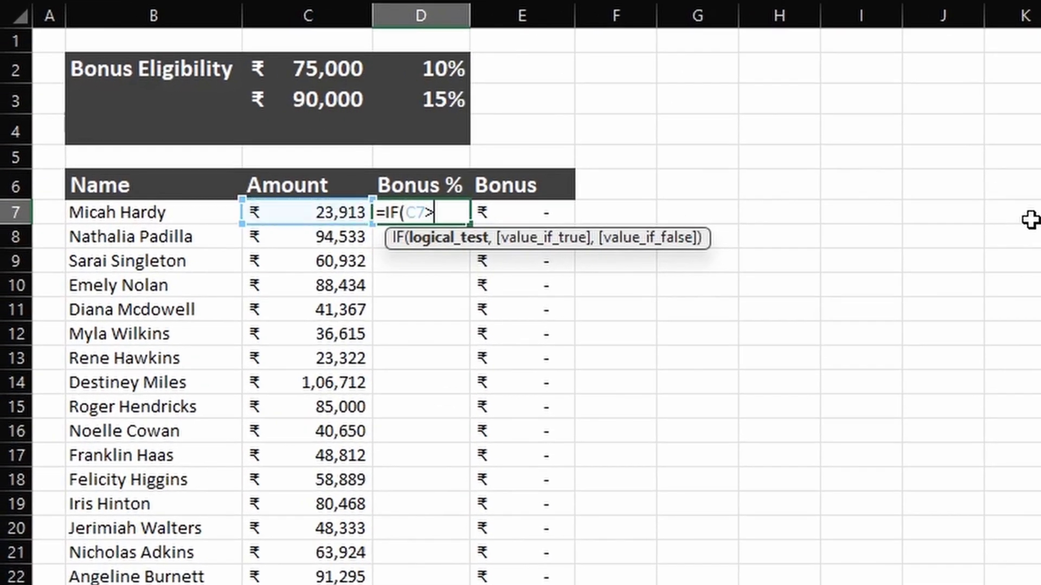
key("Up")
key("Up")
key("Up")
key("Up")
key("Up")
key("Left")
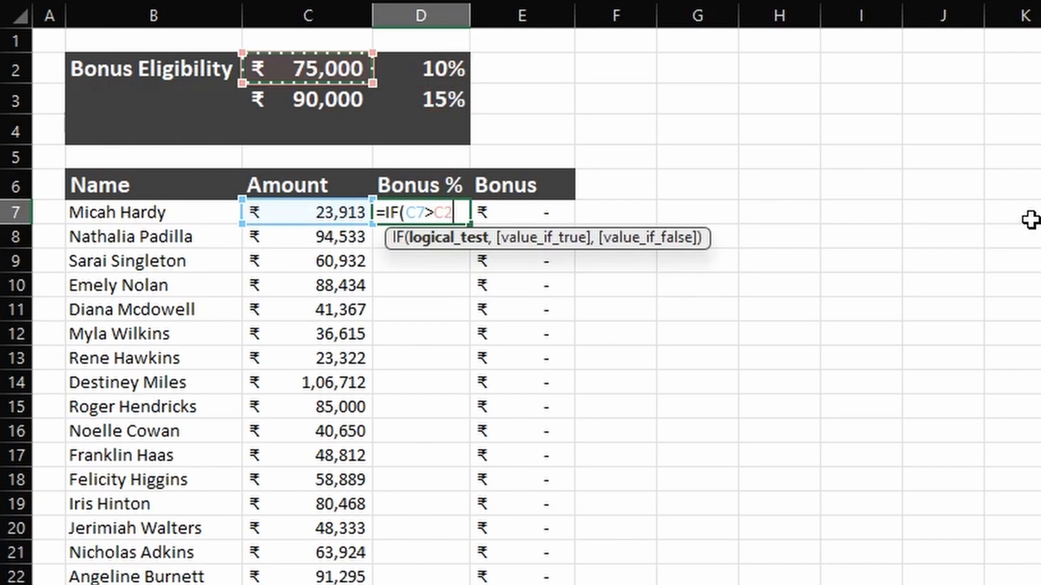
key("F4")
Enter the absolute reference $D$2 as the value if true in D7's new IF formula.
type(",")
key("Up")
key("Up")
key("Up")
key("Up")
key("Up")
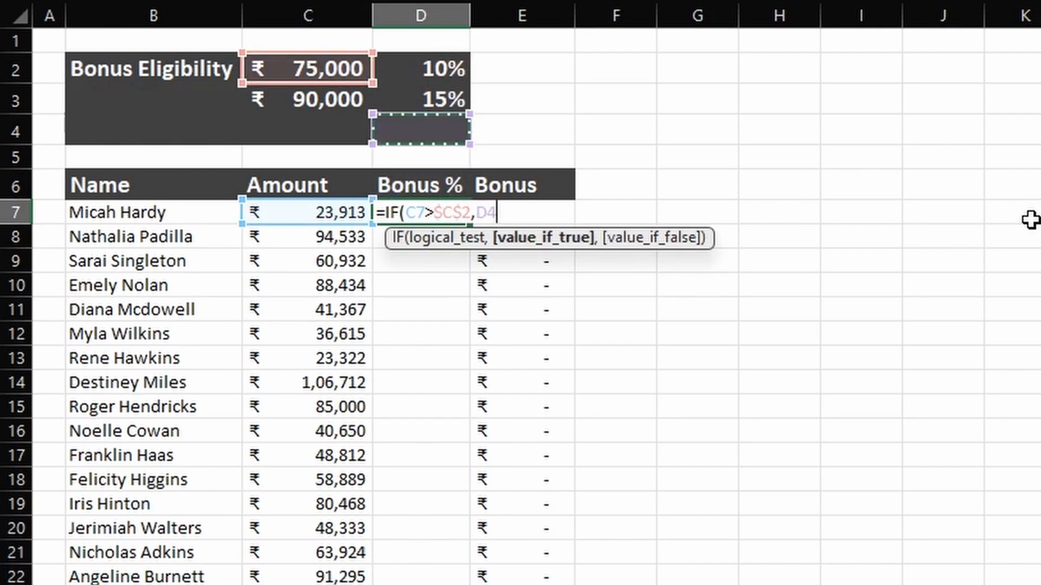
key("F4")
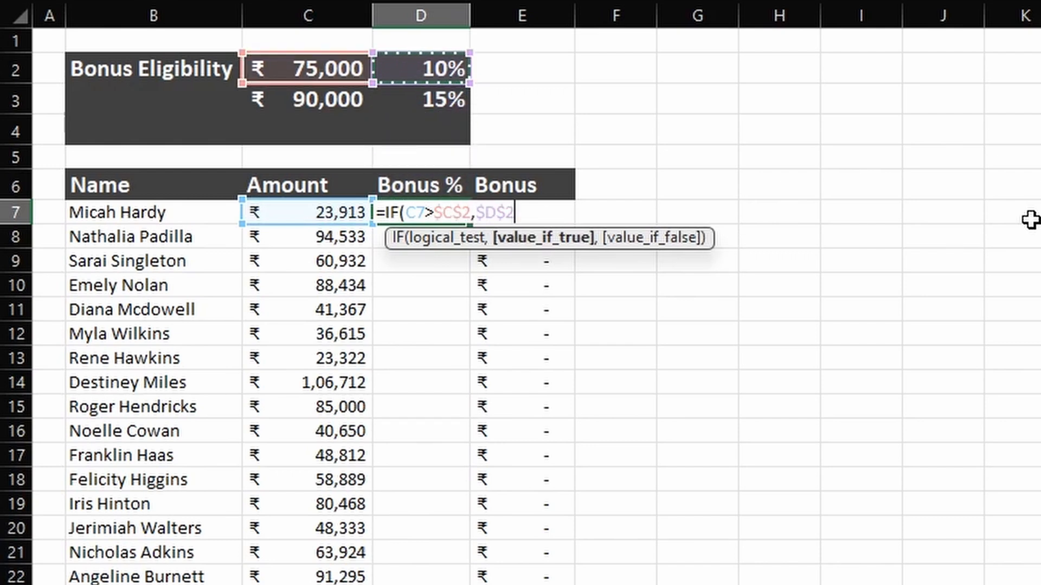
Nest a second IF as the value if false in D7's formula, with the logical test C7>$C$3.
type(",")
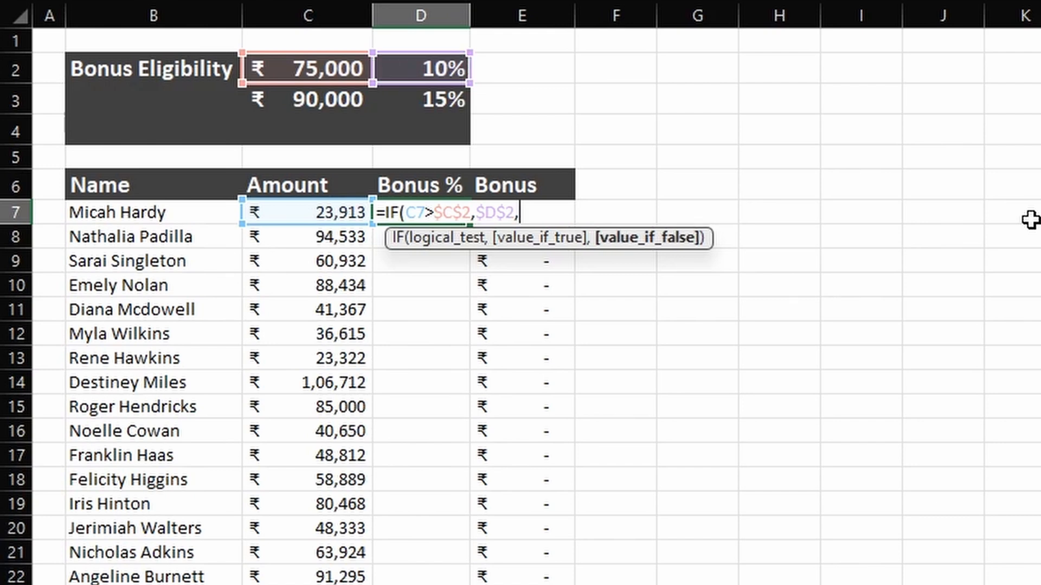
type("IF(")
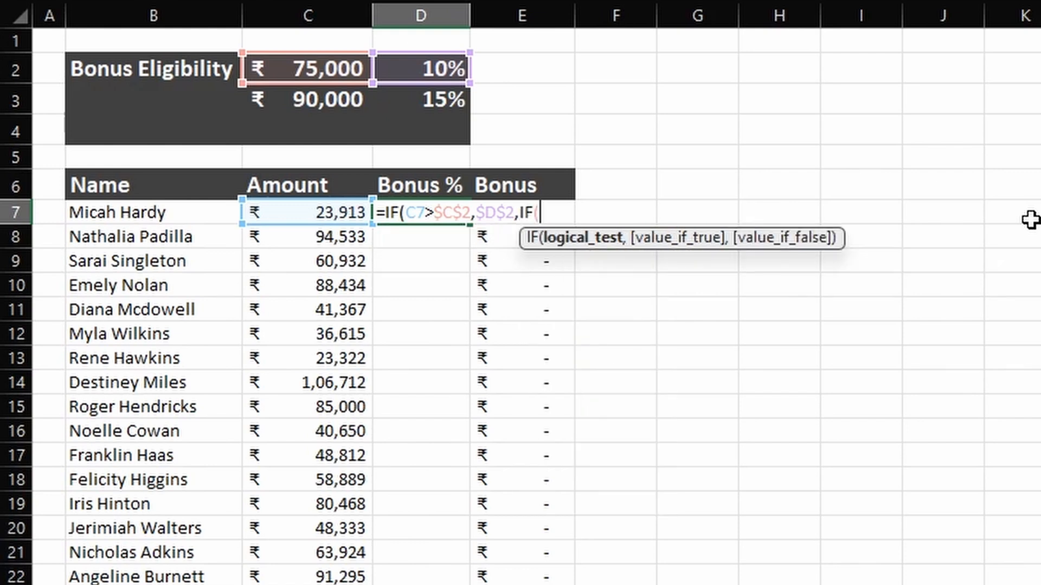
key("Left")
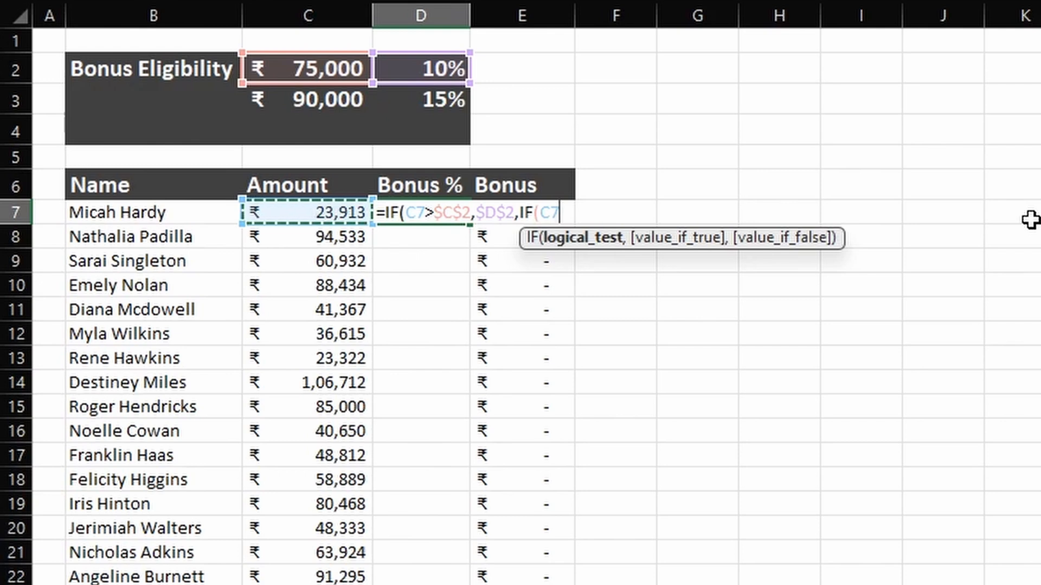
type(">")
key("Up")
key("Up")
key("Up")
key("Up")
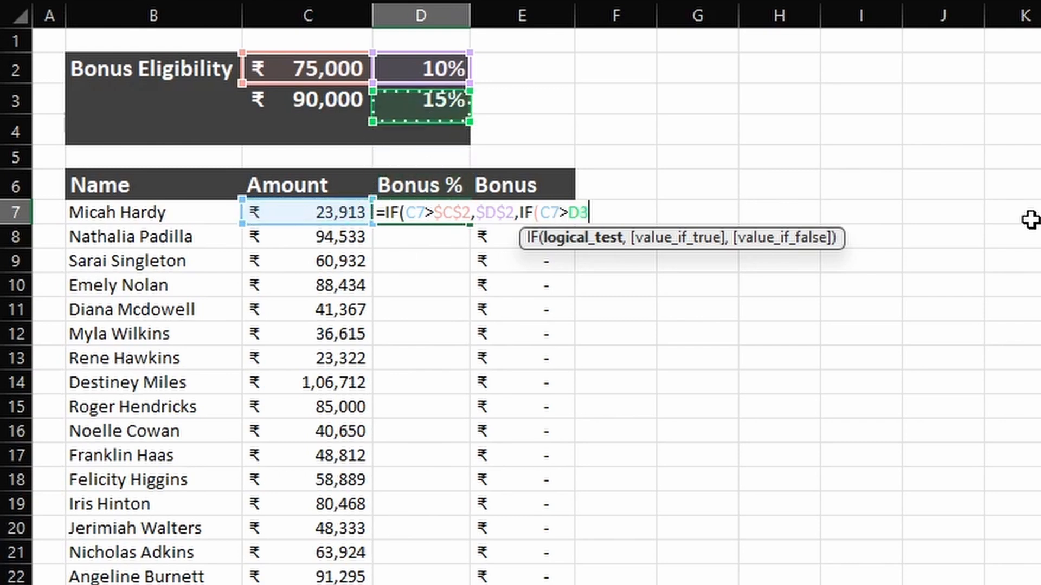
key("Left")
key("F4")
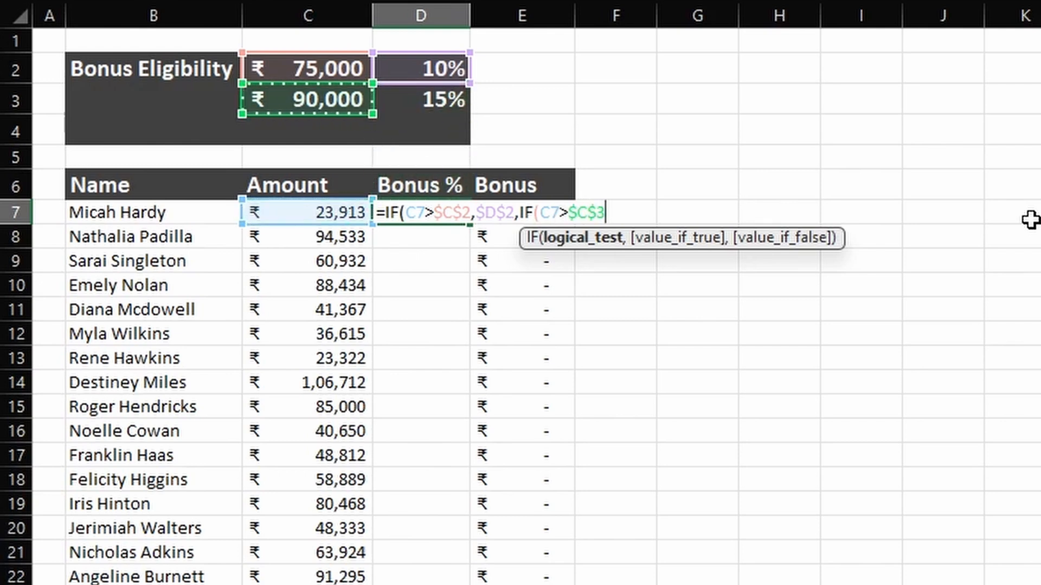
Complete D7's nested IF with $D$3 as the value if true and "" as the value if false, closing both functions.
type(",")
key("Up")
key("Up")
key("Up")
key("Up")
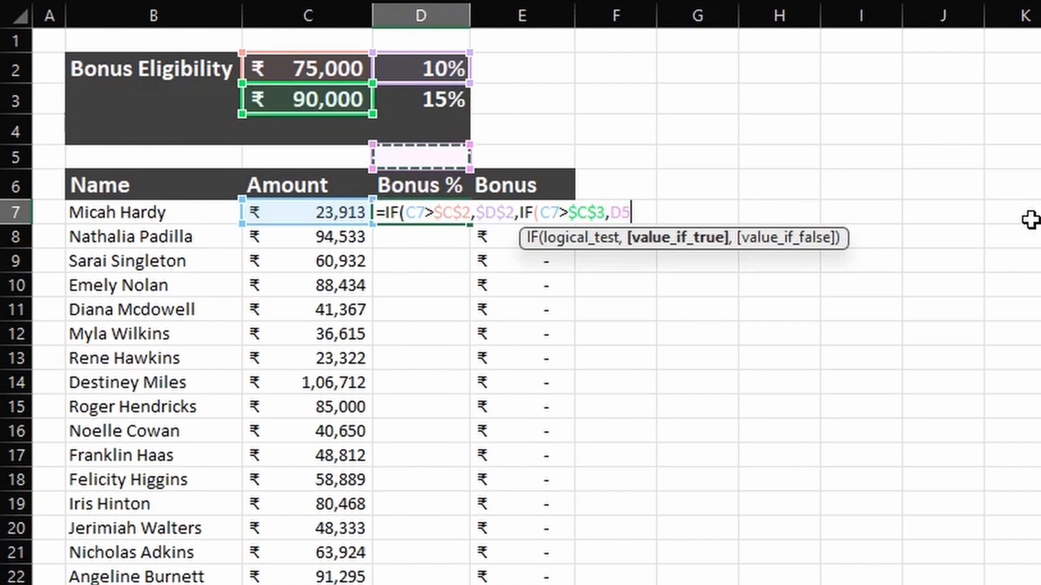
key("F4")
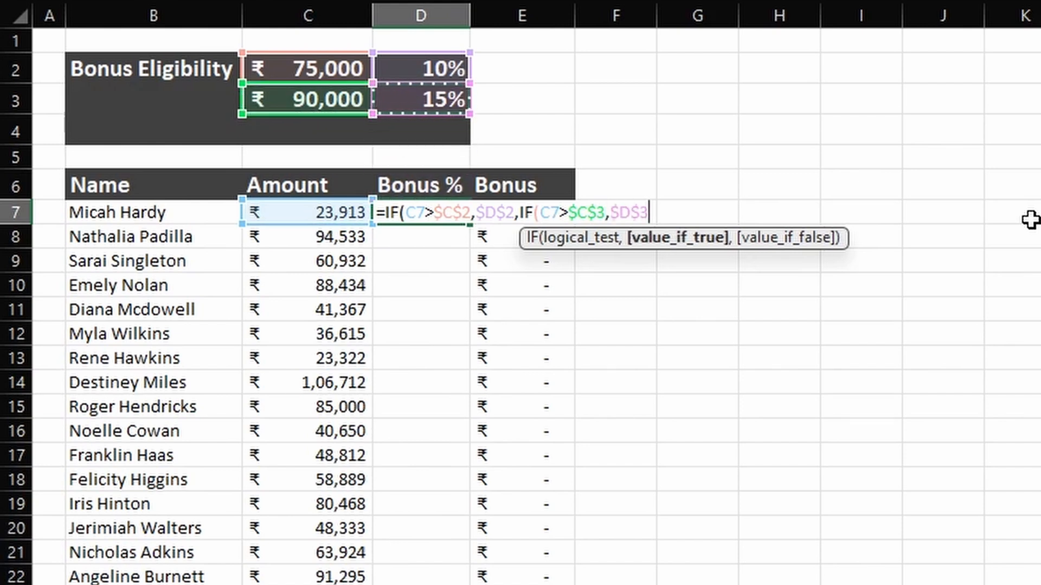
type(",")
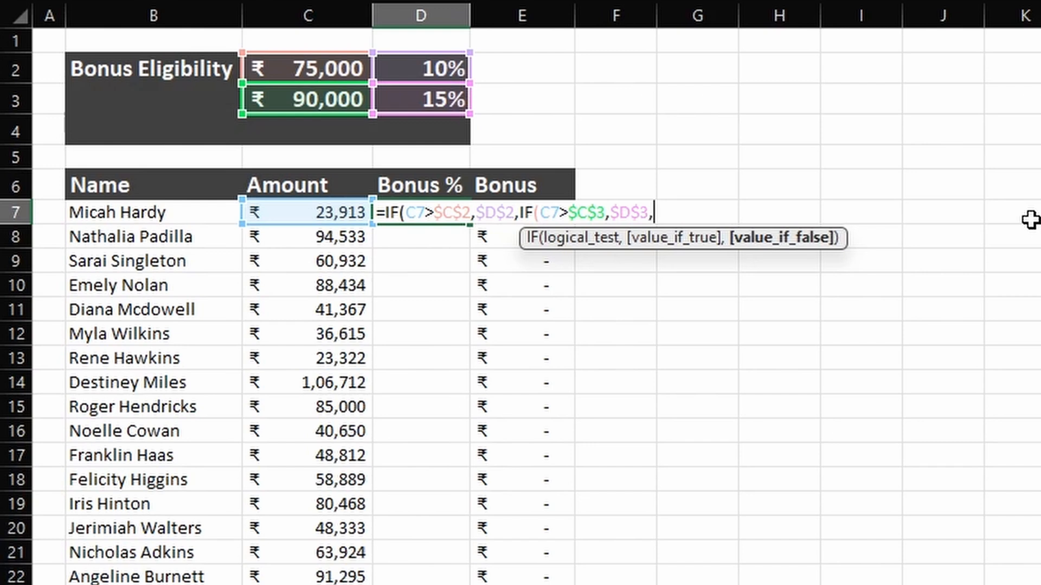
type("\"\"))")
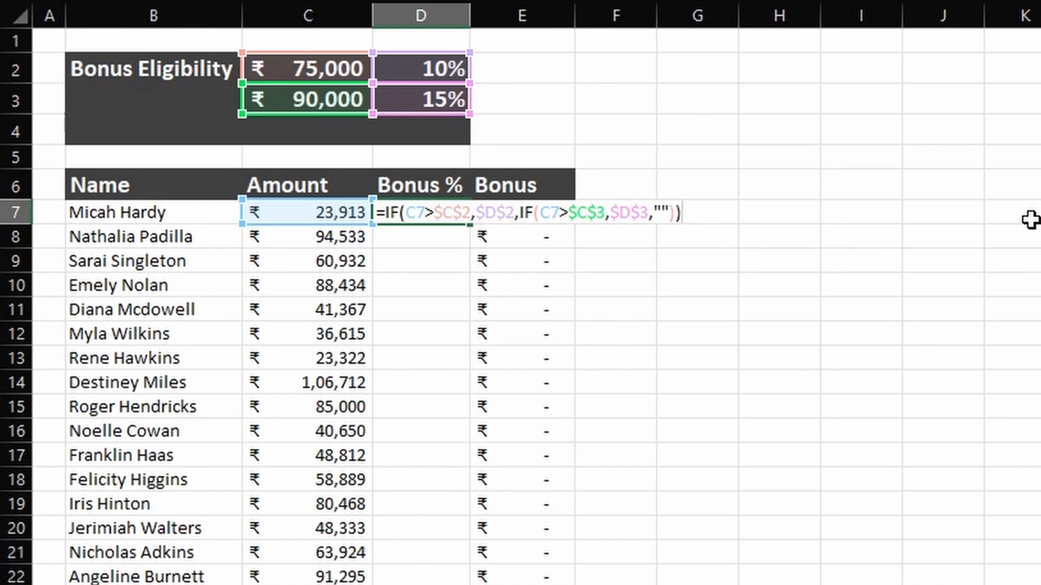
key("Return")
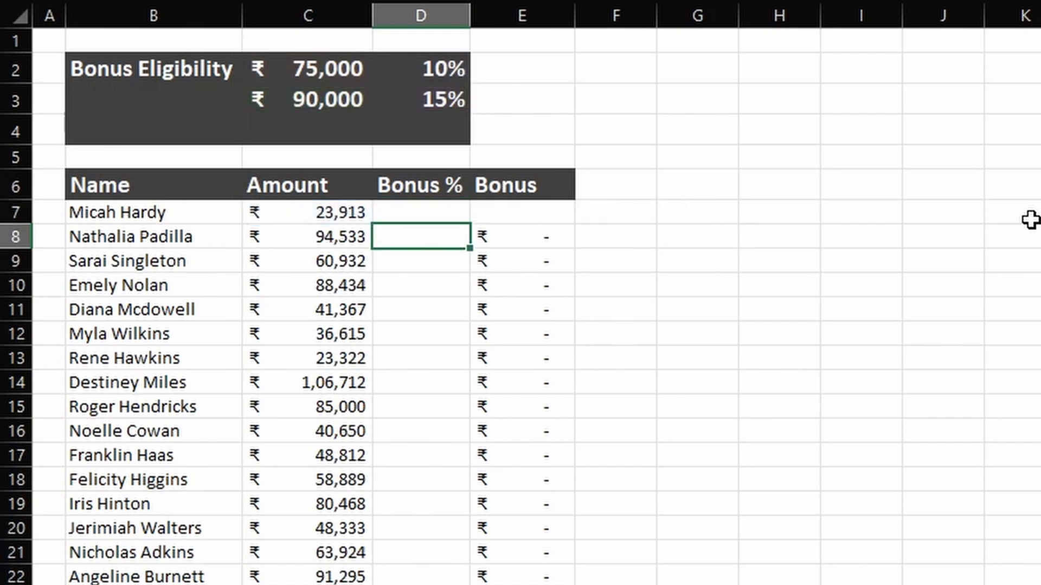
Fill D7's nested IF formula down the Bonus % column.
left_click(463, 209)
double_click(469, 223)
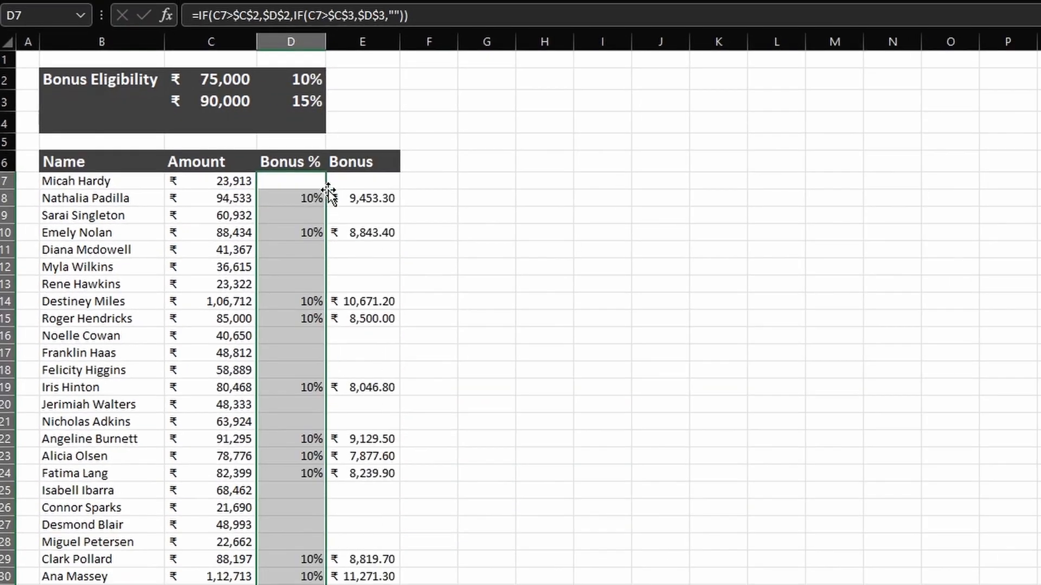
left_click(481, 200)
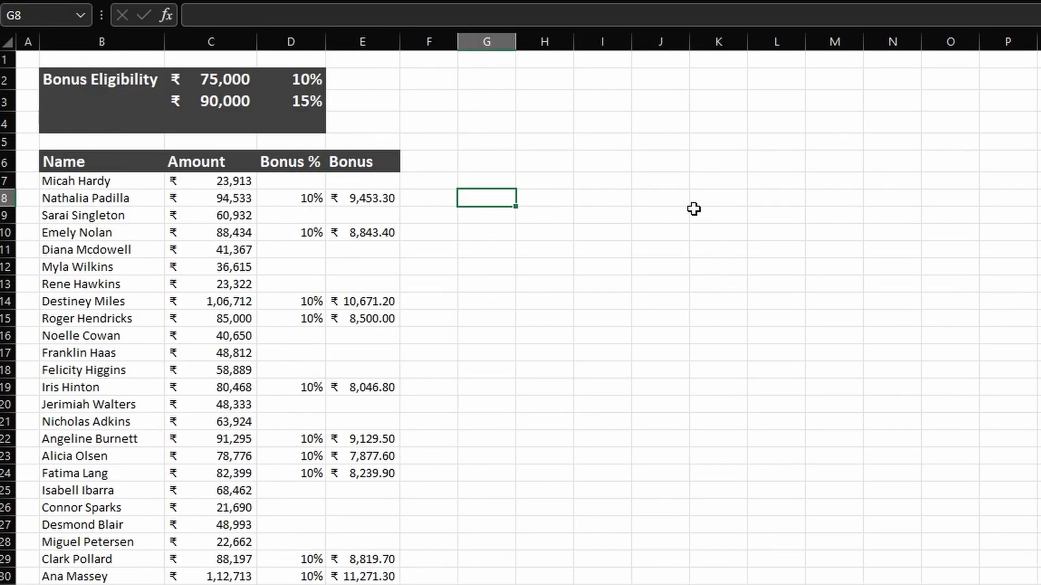
Examine the nested IF formula in D7, then the copied formula in D8, to check the order of the threshold tests.
key("Up")
key("Left")
key("Left")
key("Left")
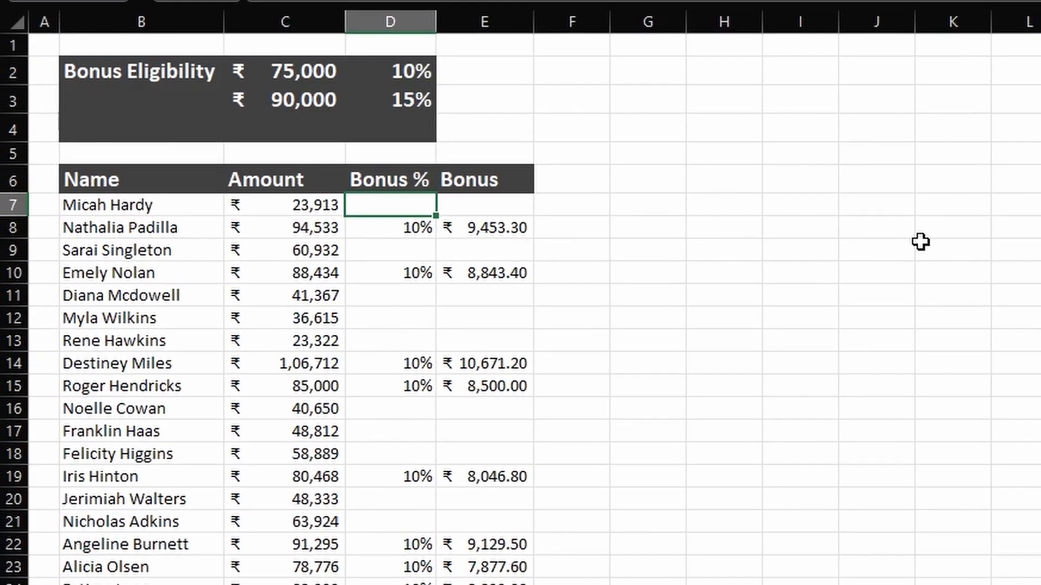
type("=IF(C7>$C$2,$D$2,IF(C7>$C$3,$D$3,\"\"))")
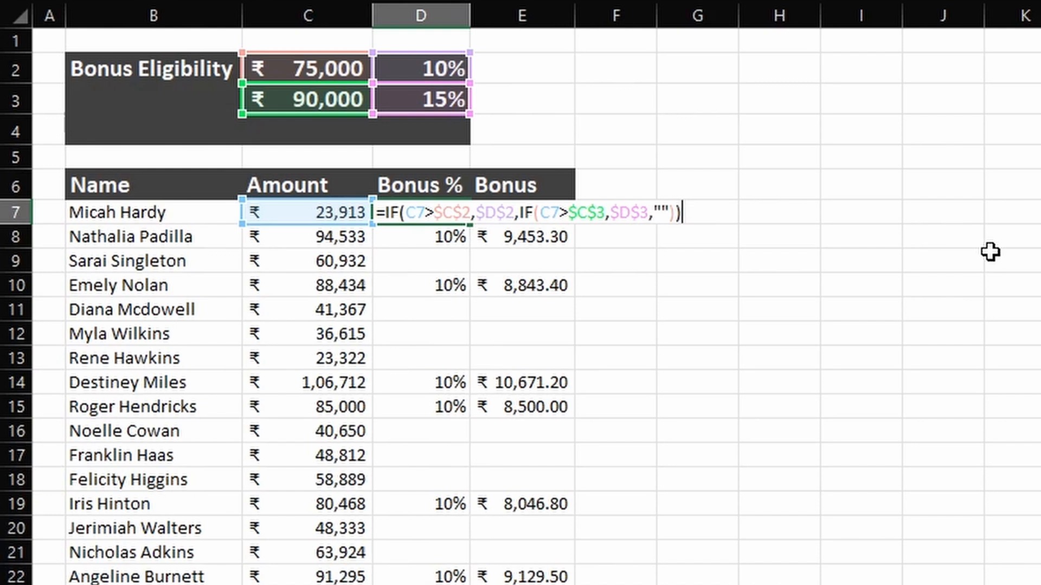
key("Escape")
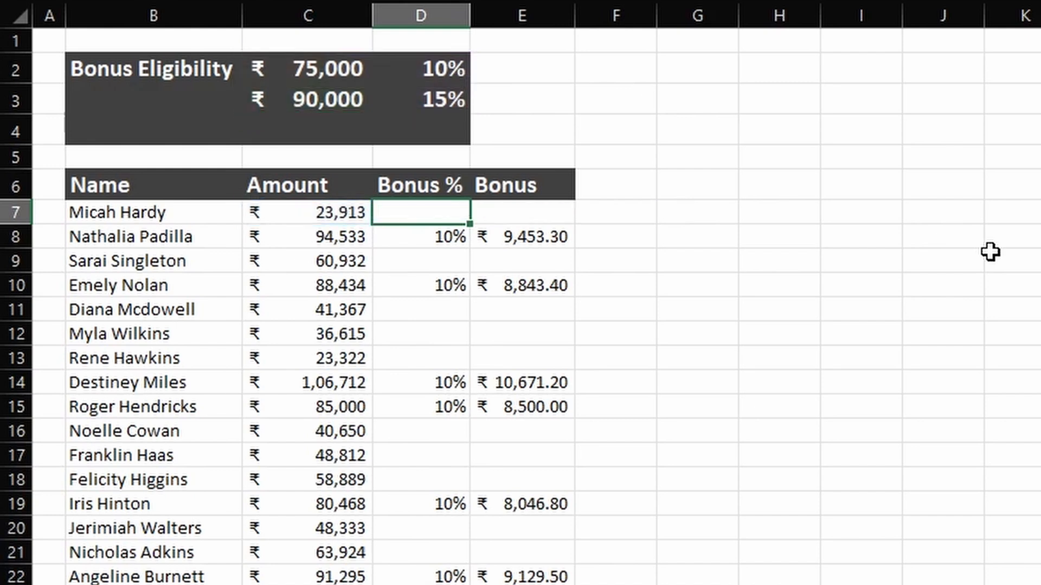
key("Down")
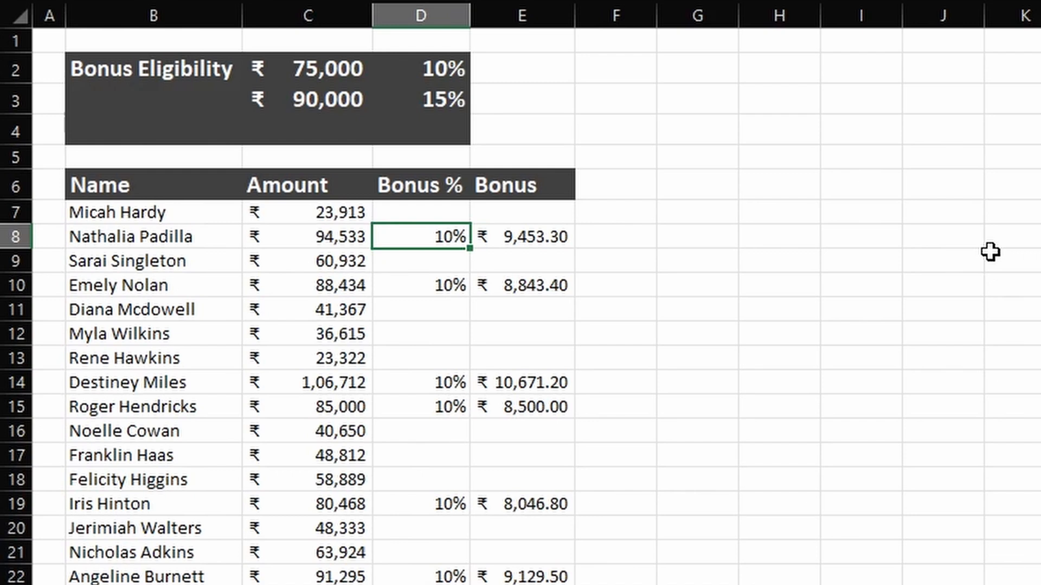
key("F2")
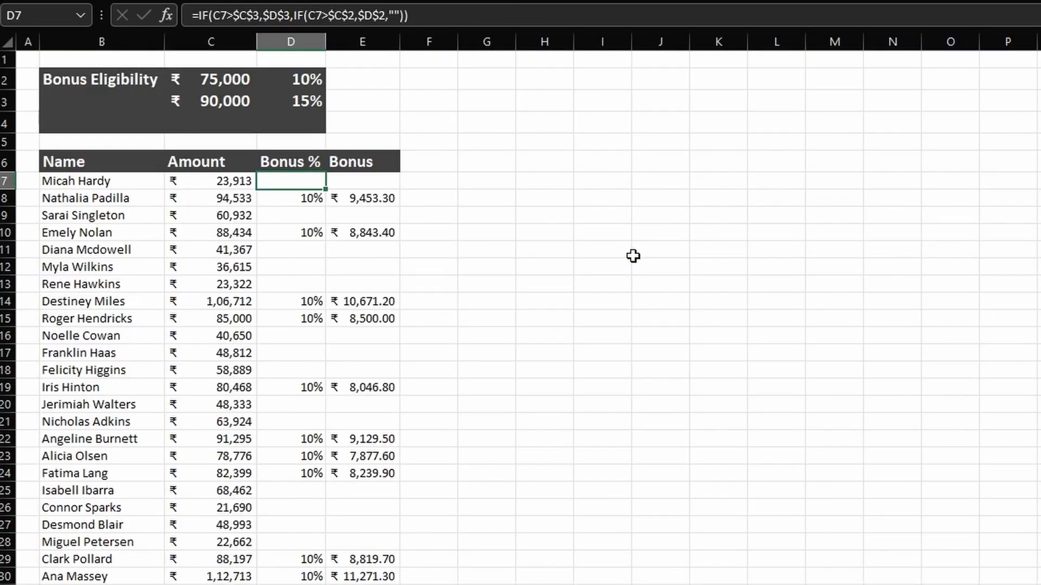
Replace D7's formula with a new IF that tests the higher threshold first: =IF(C7>$C$3.
type("=IF(")
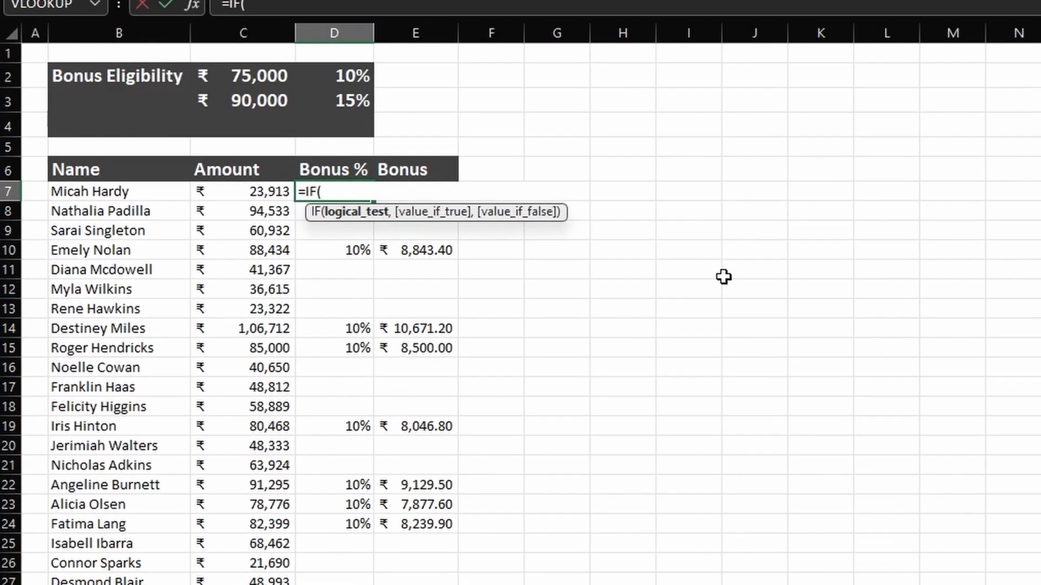
key("Left")
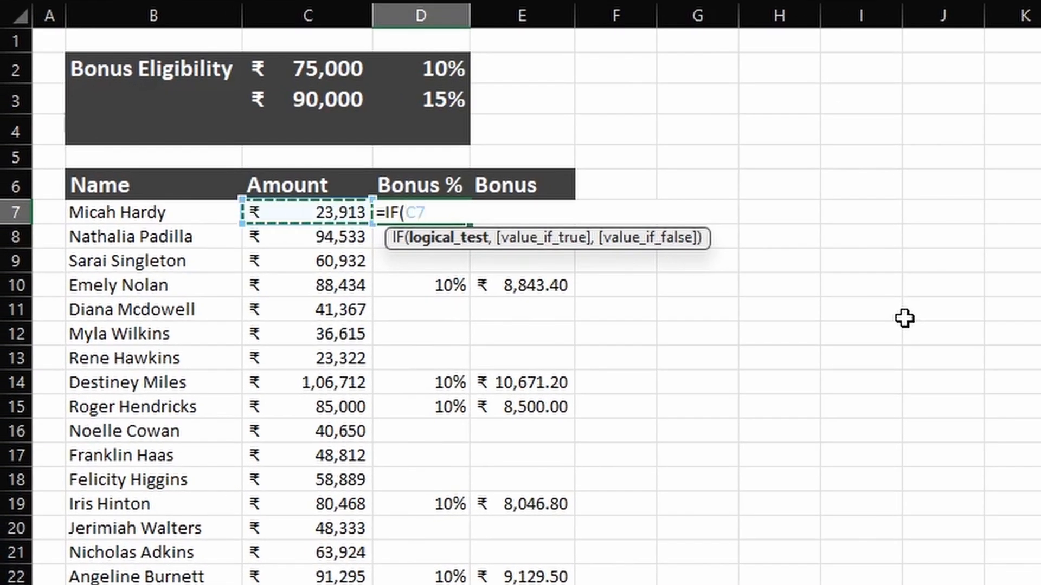
type(">")
key("Up")
key("Up")
key("Up")
key("Up")
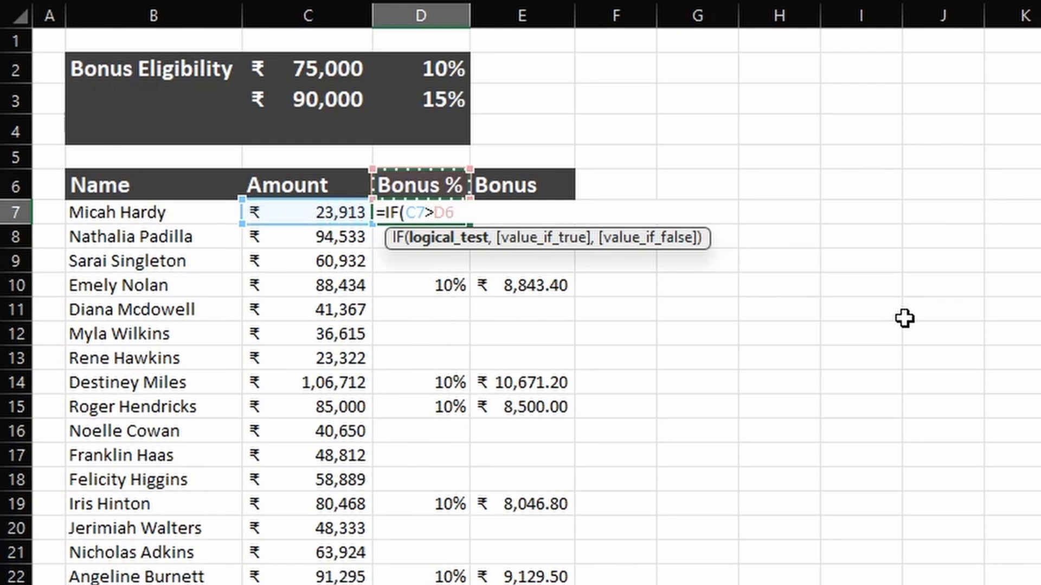
key("Left")
key("F4")
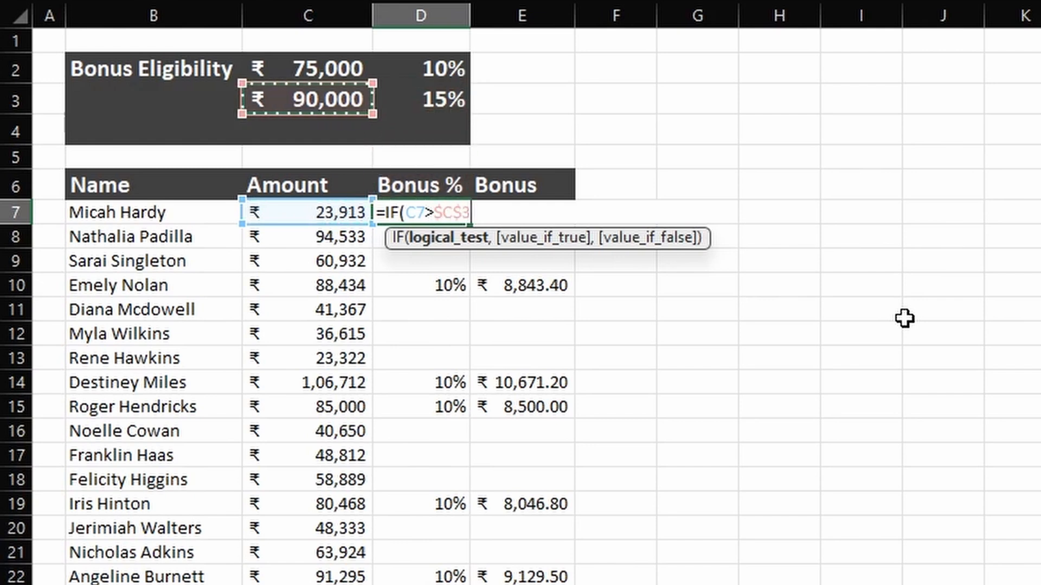
Enter the absolute reference $D$3 as the value if true in D7's IF formula.
type(",")
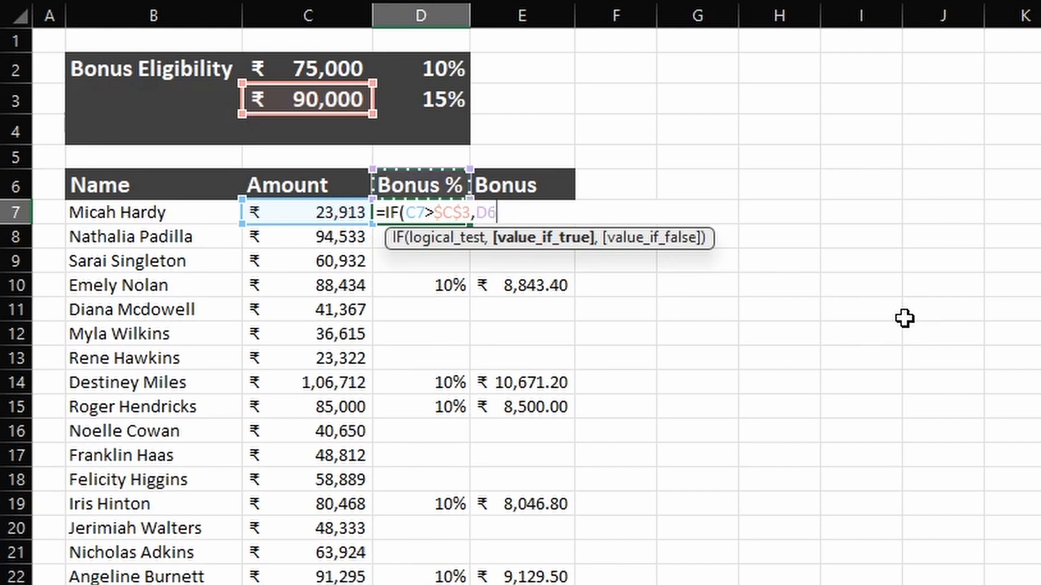
key("Up")
key("Up")
key("Up")
key("Up")
key("F4")
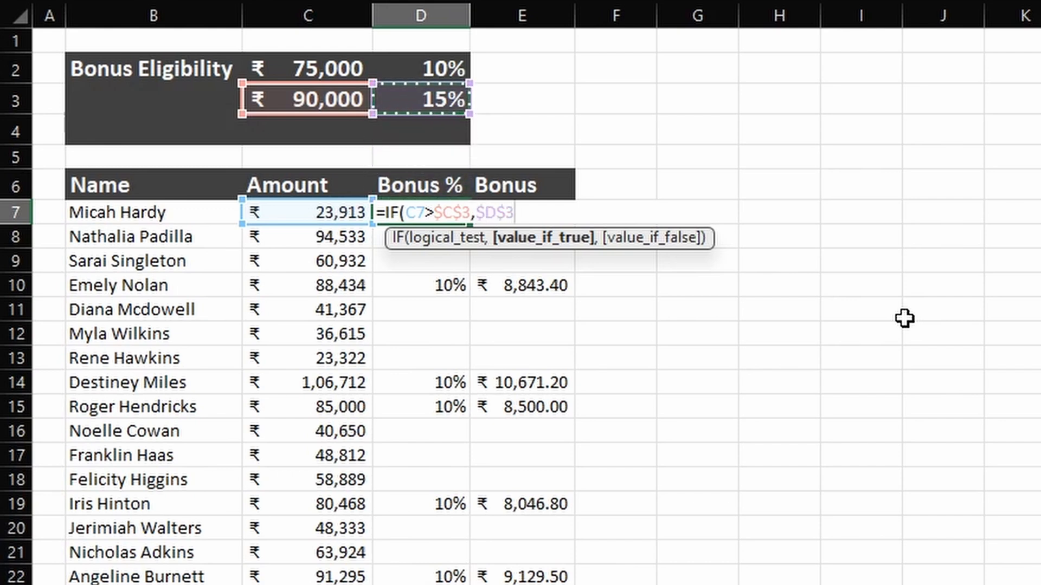
Nest a second IF as the value if false in D7's formula, with the logical test C7>$C$2.
type(",")
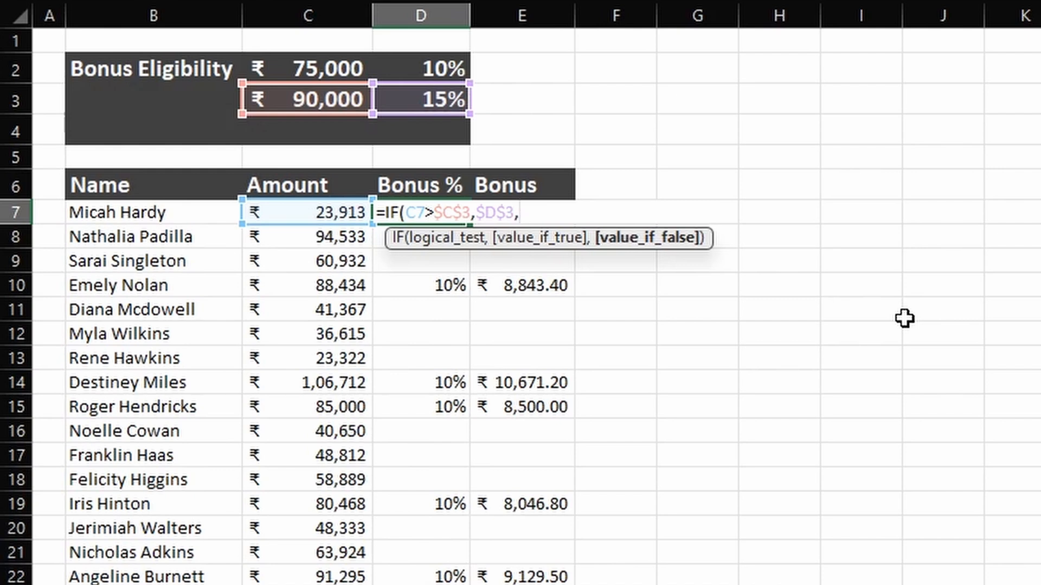
type("if")
key("Tab")
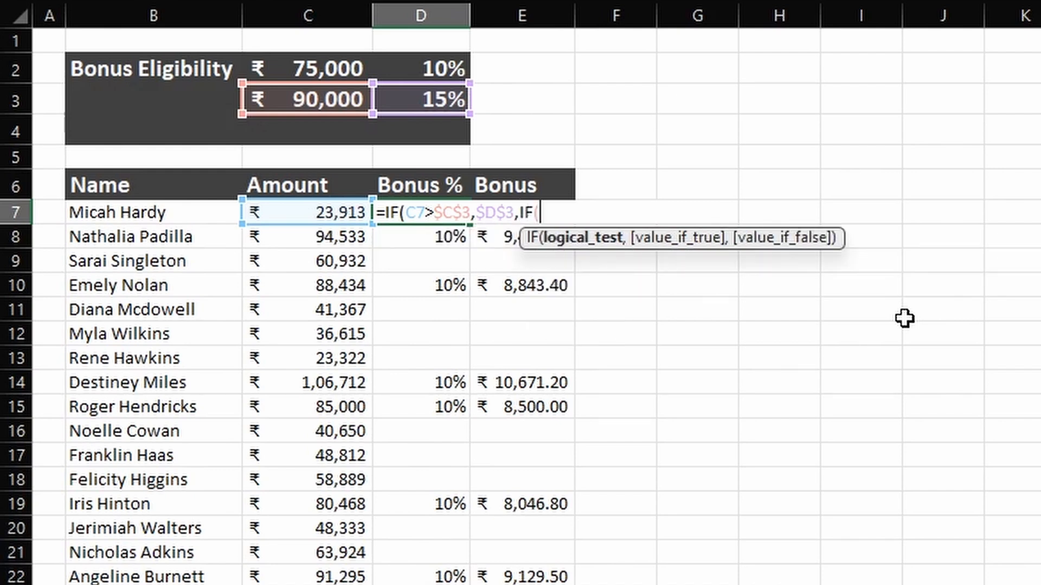
key("Left")
type(">")
key("Up")
key("Up")
key("Up")
key("Up")
key("Up")
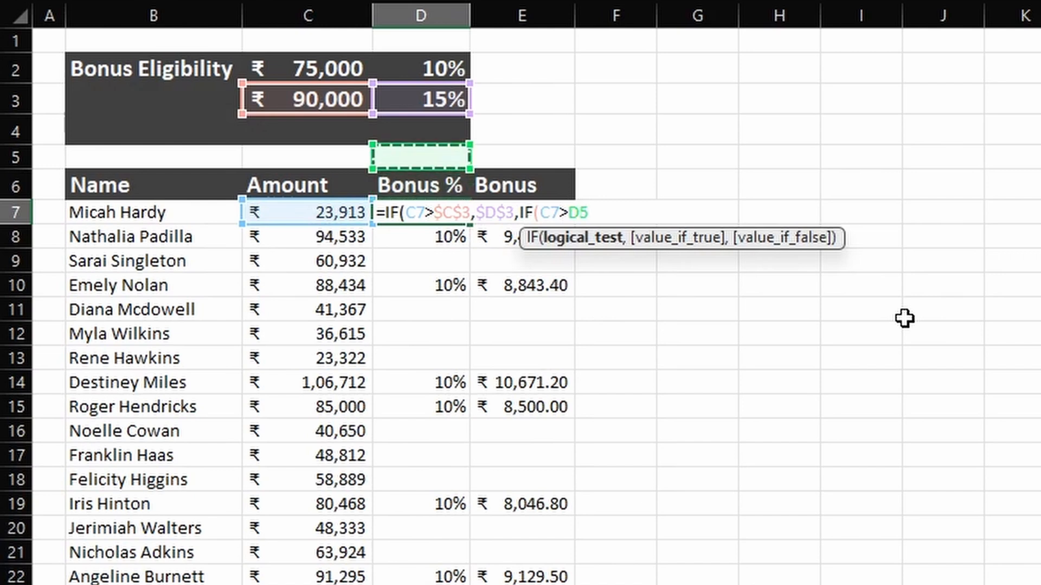
key("Left")
key("F4")
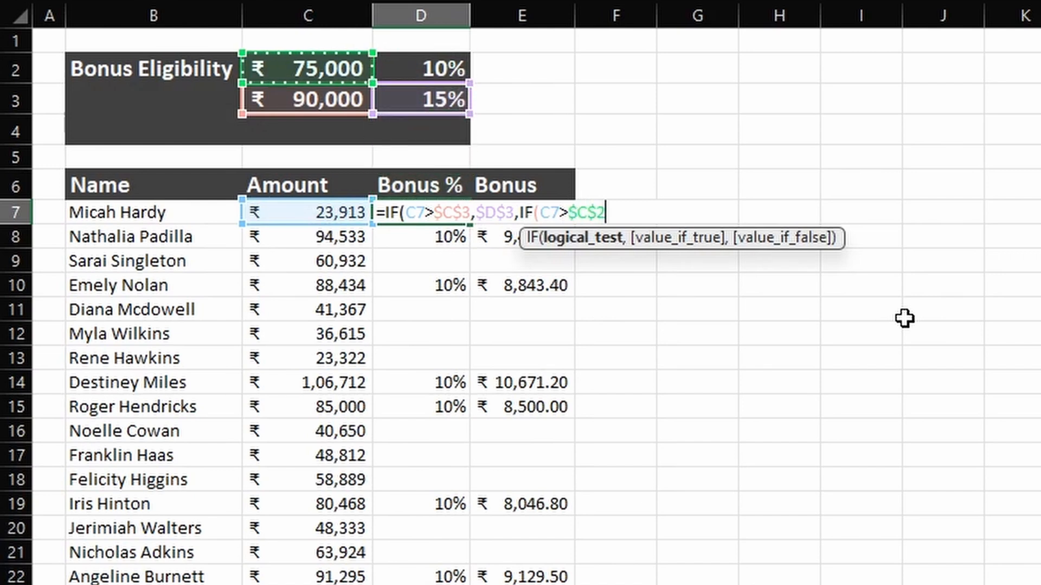
Enter the absolute reference $D$2 as the value if true in the nested IF.
type(",")
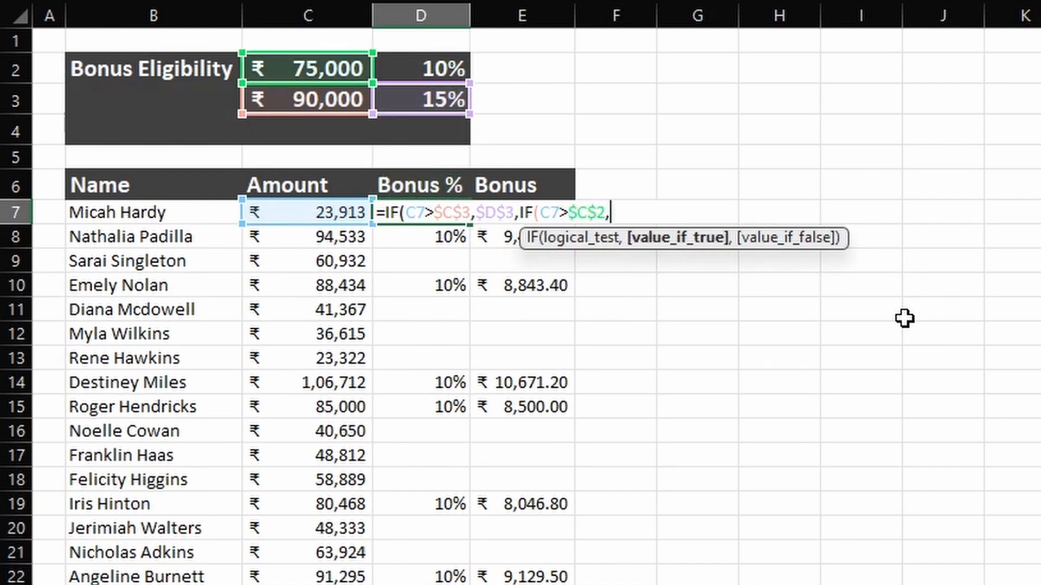
key("Up")
key("Up")
key("Up")
key("Up")
key("Up")
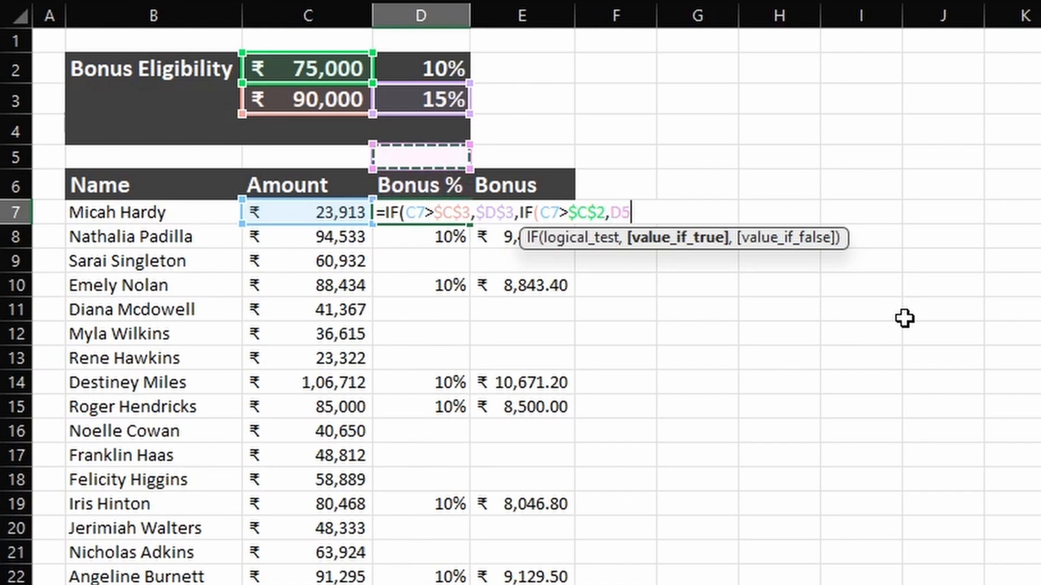
key("F4")
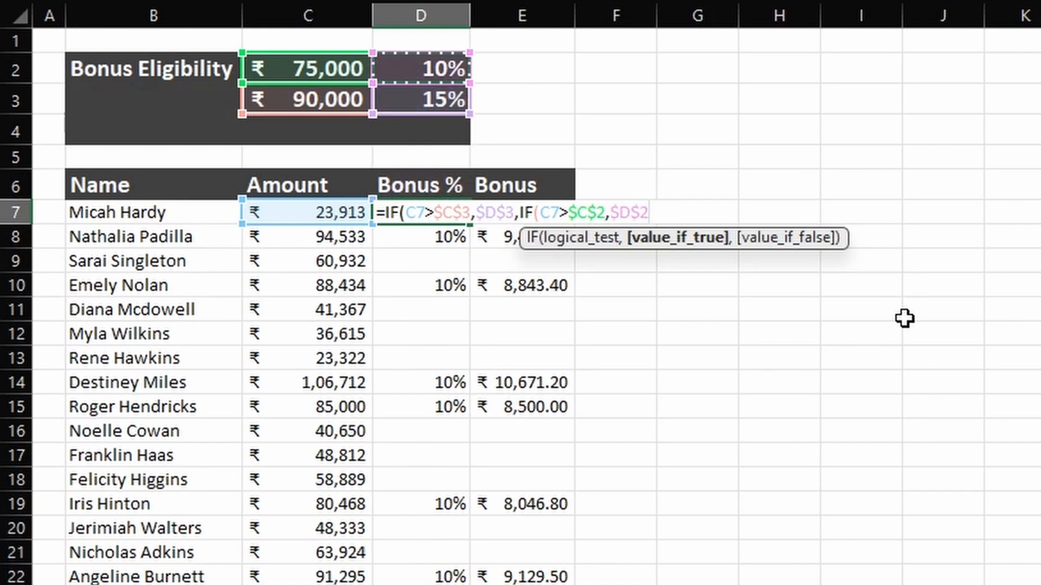
Finish D7's nested IF with "" as the value if false, close both functions, and fill the formula down the Bonus % column.
type(",")
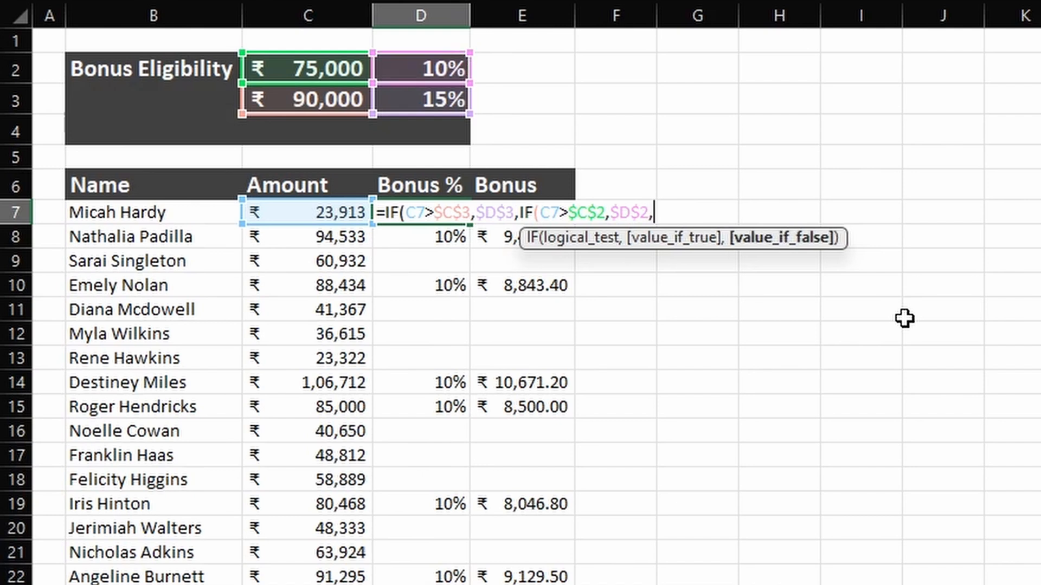
type("\"\"))")
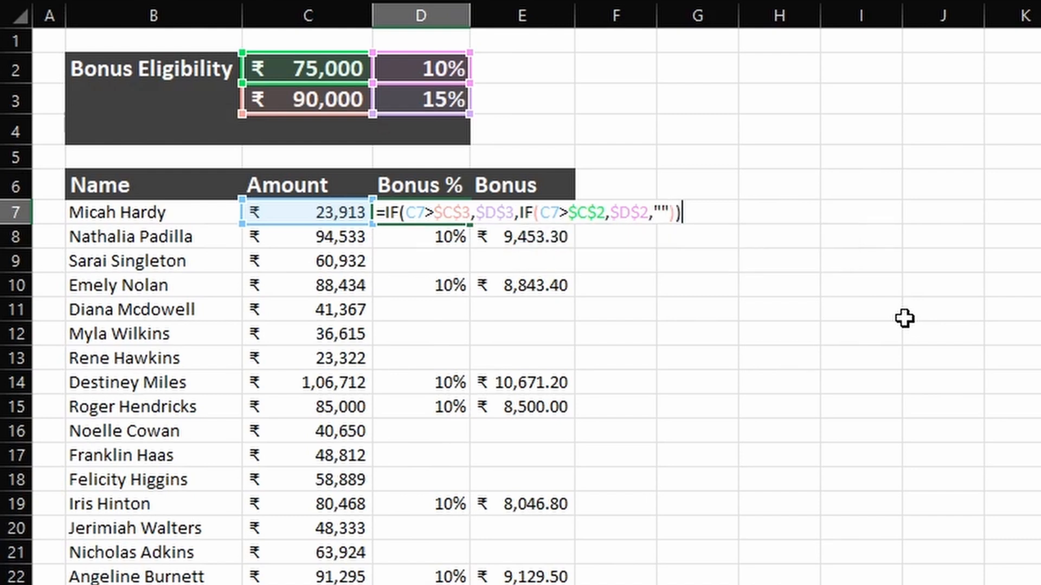
key("ctrl+Return")
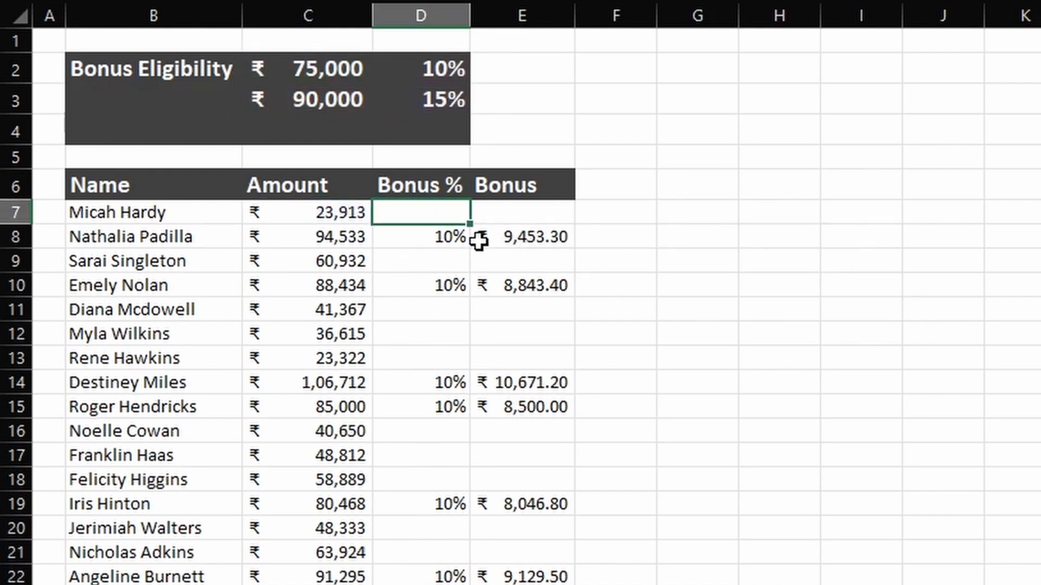
double_click(470, 222)
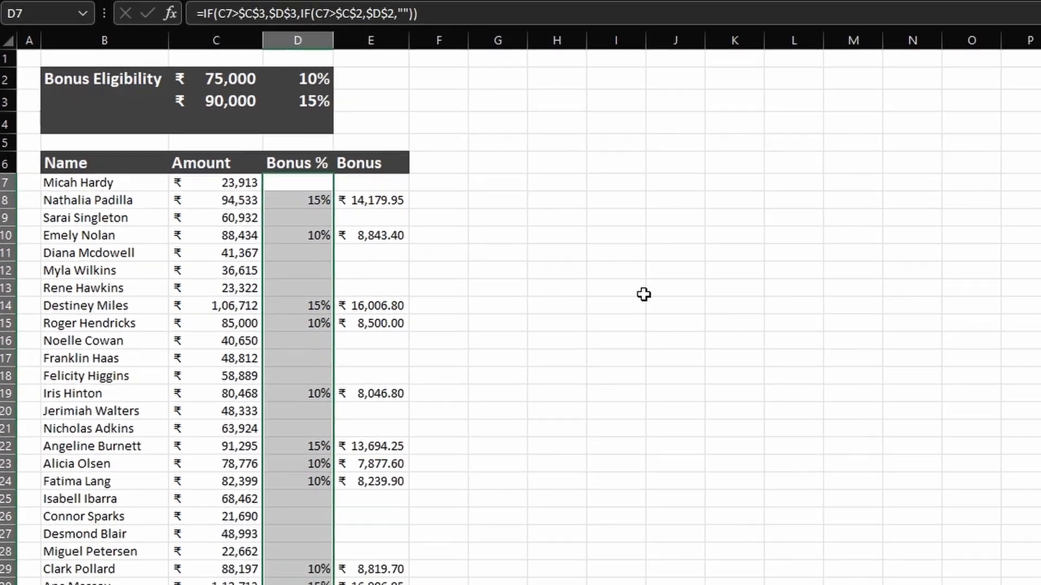
Check the filled nested IF results in D8 and D10, inspecting the cell references in D10's formula.
key("Down")
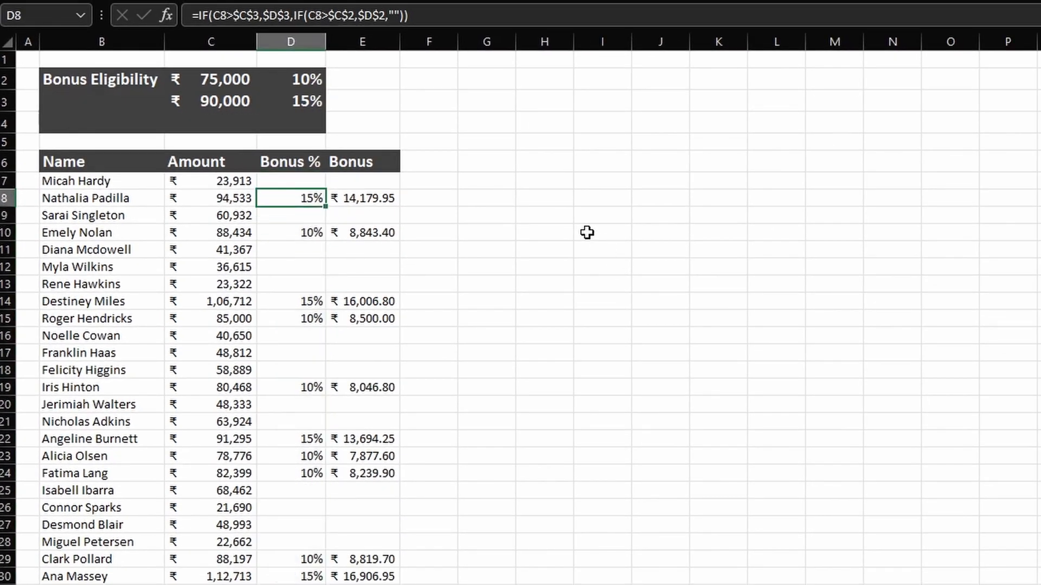
key("Down")
key("Down")
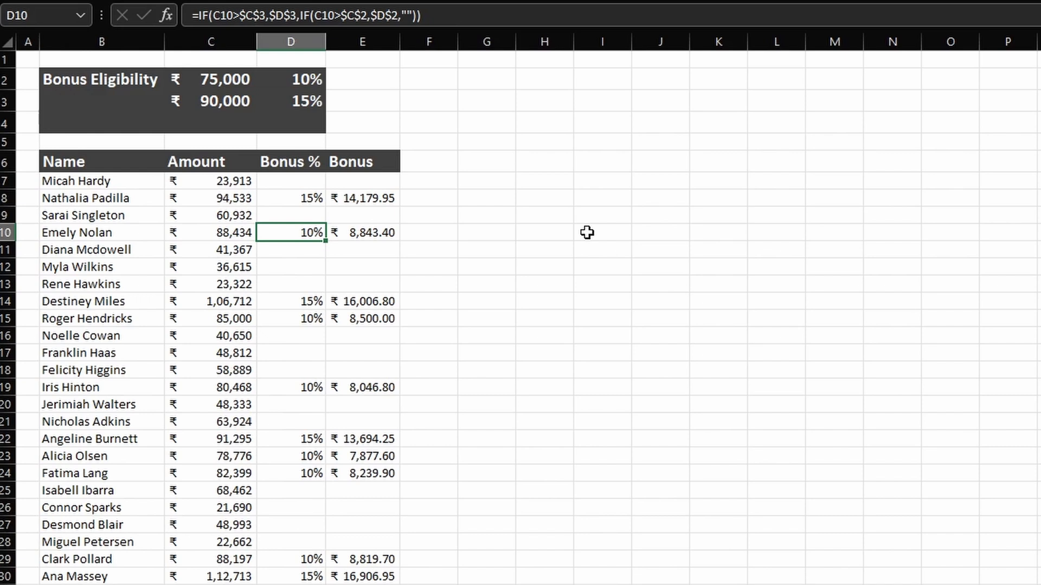
key("F2")
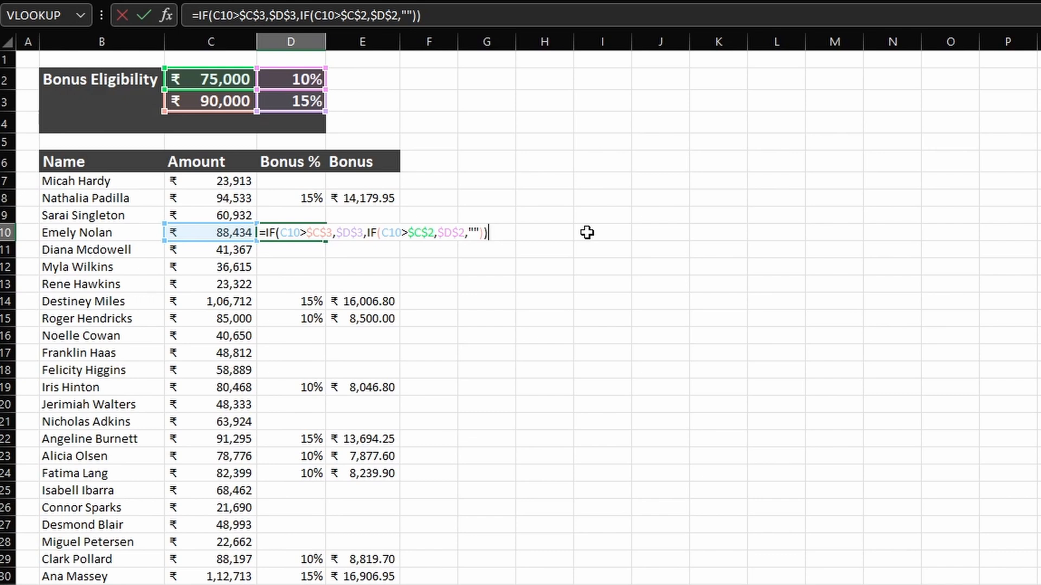
key("ctrl+Return")
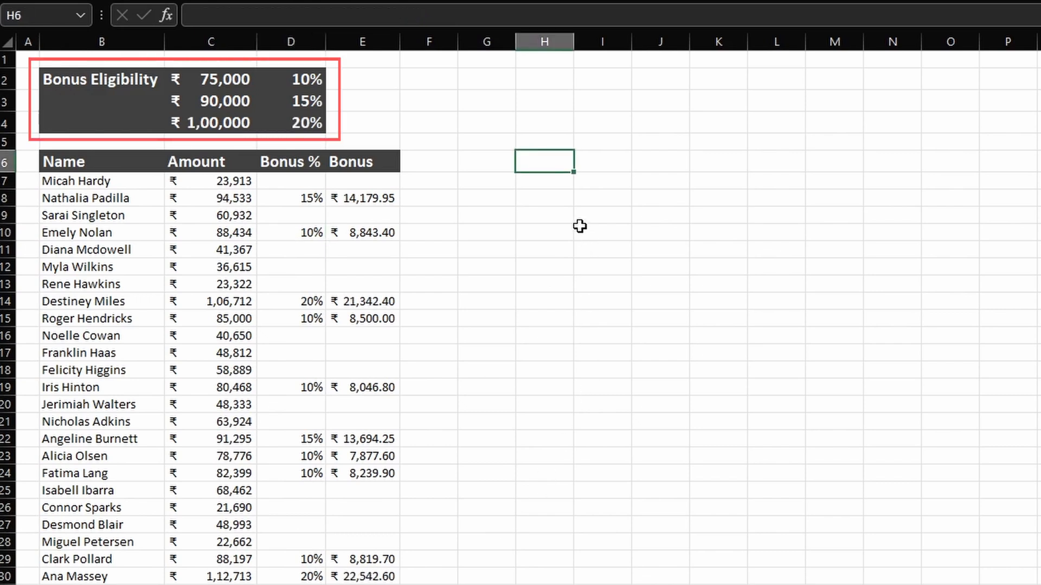
Examine the three-level nested IF formulas in D7 and D8 that cover all three eligibility thresholds.
key("Left")
key("Left")
key("Left")
key("Left")
key("Down")
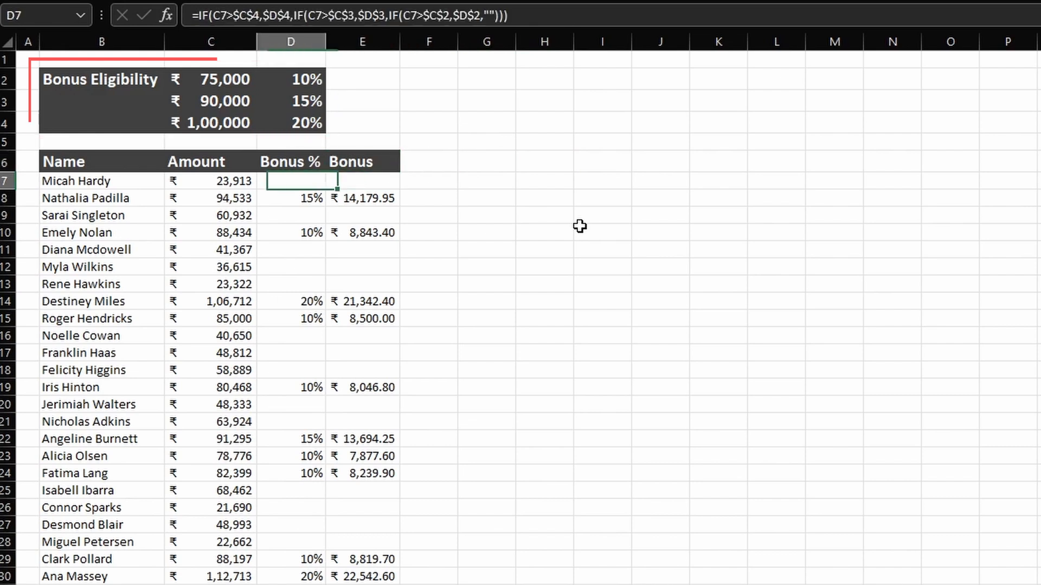
key("Down")
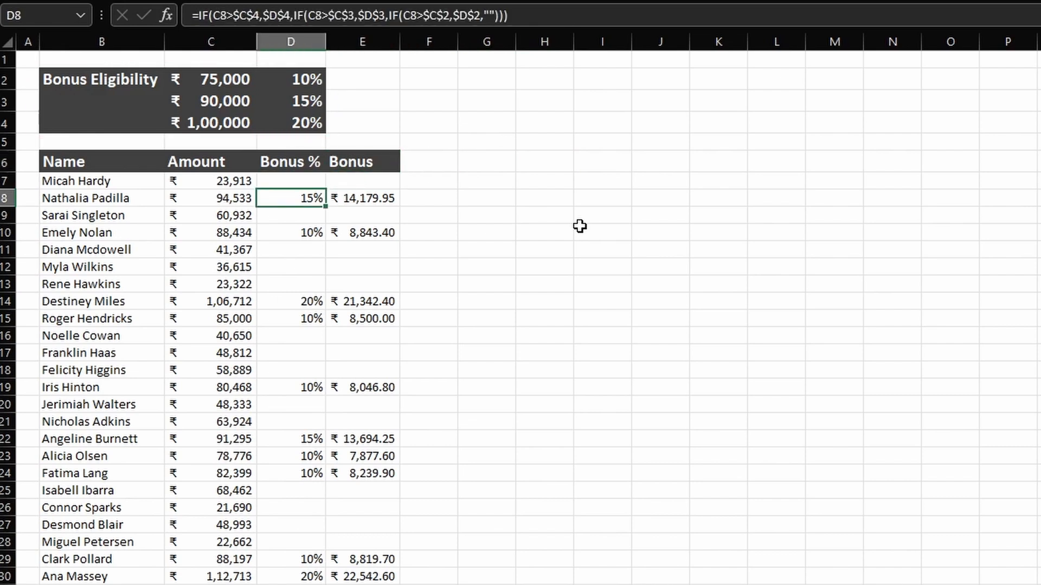
key("F2")
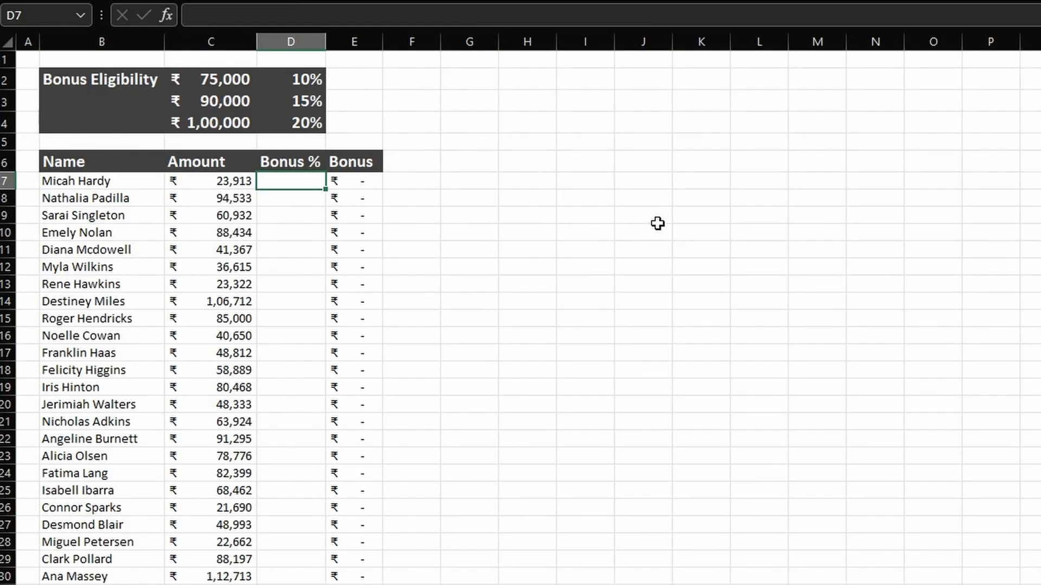
Start an IFS formula in D7 whose first logical test compares the amount with the highest threshold: =IFS(C7>$C$4.
type("=if")
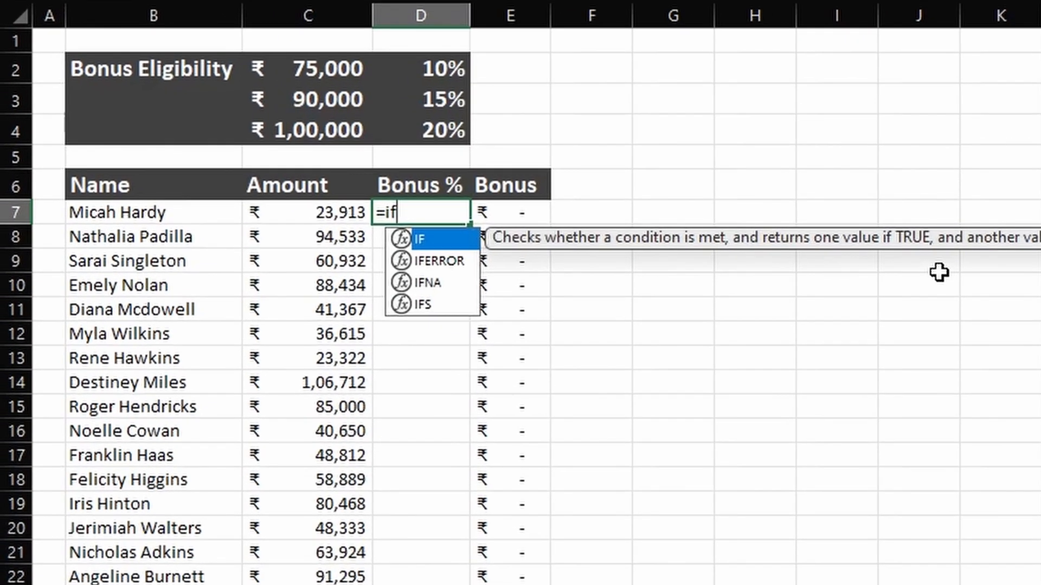
type("s")
key("Tab")
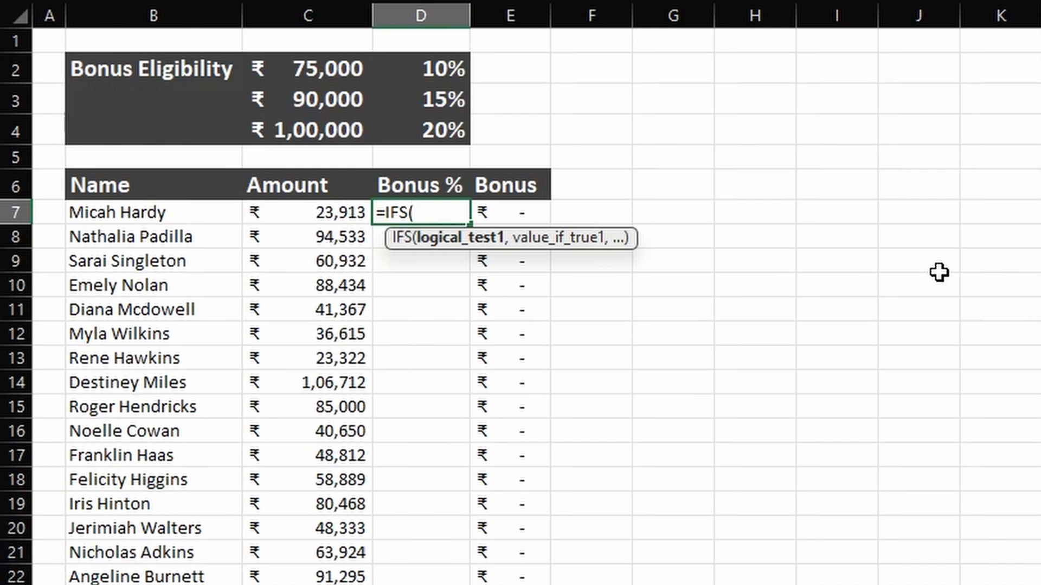
key("Left")
type(">")
key("Up")
key("Up")
key("Up")
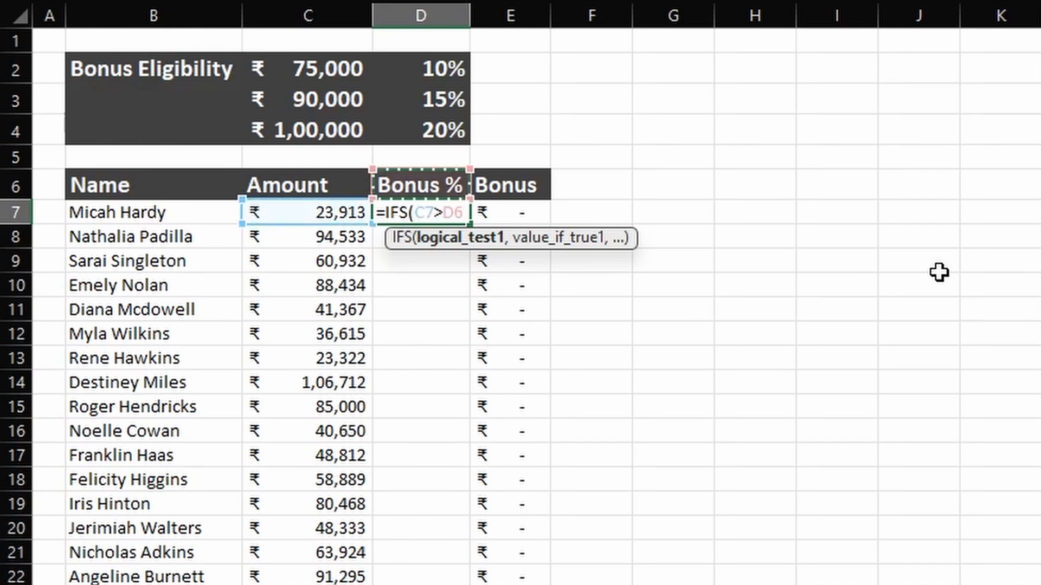
key("Left")
key("F4")
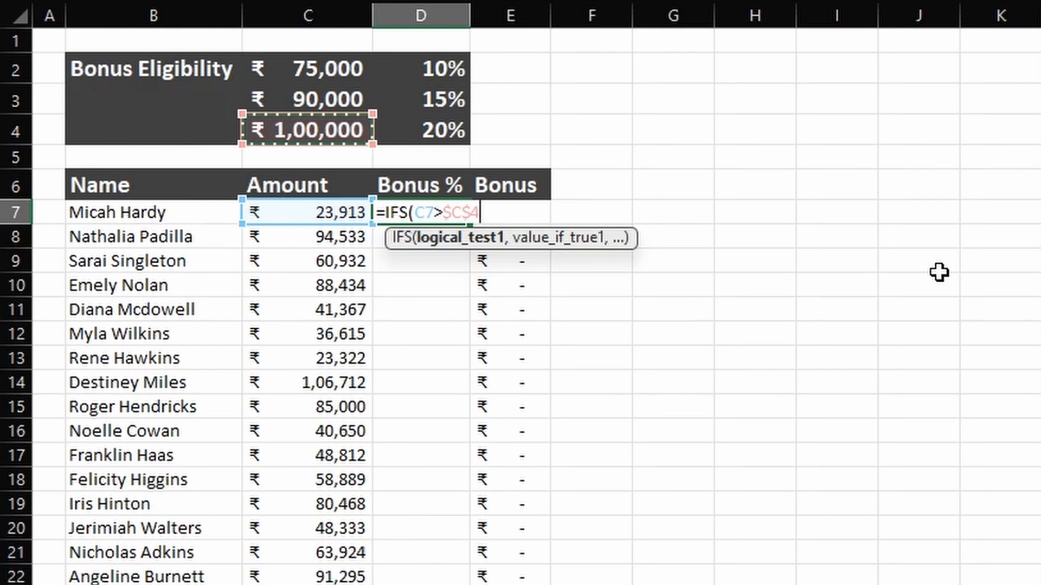
Set $D$4 as the value if true for the first logical test in D7's IFS formula.
type(",")
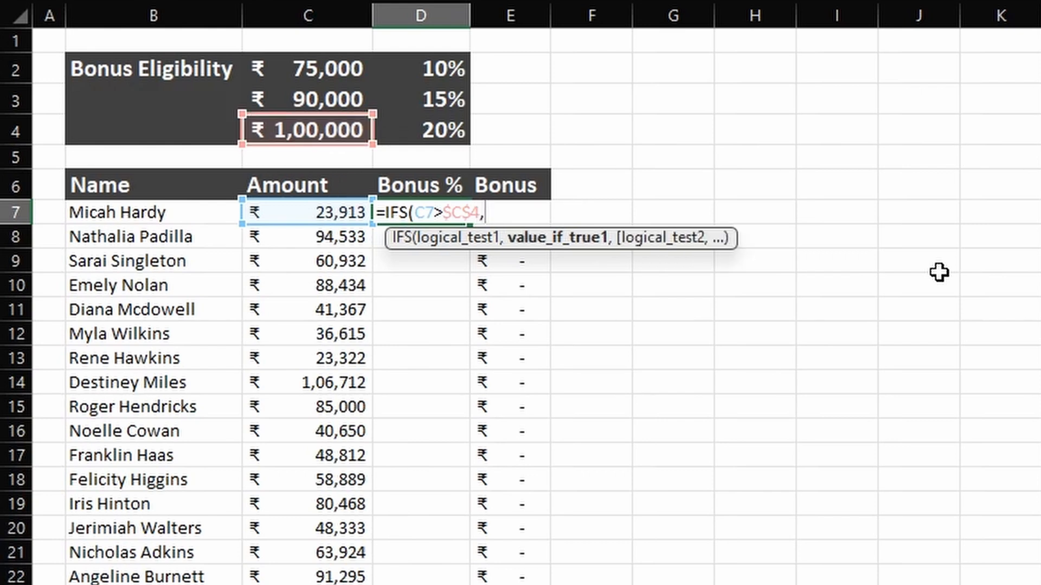
key("Up")
key("Up")
key("Up")
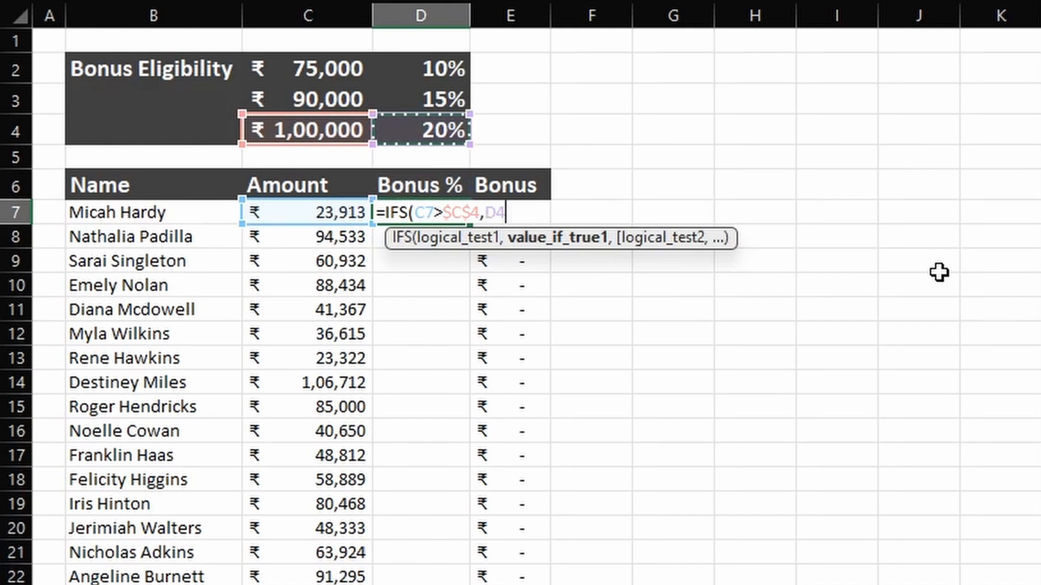
key("F4")
type(",")
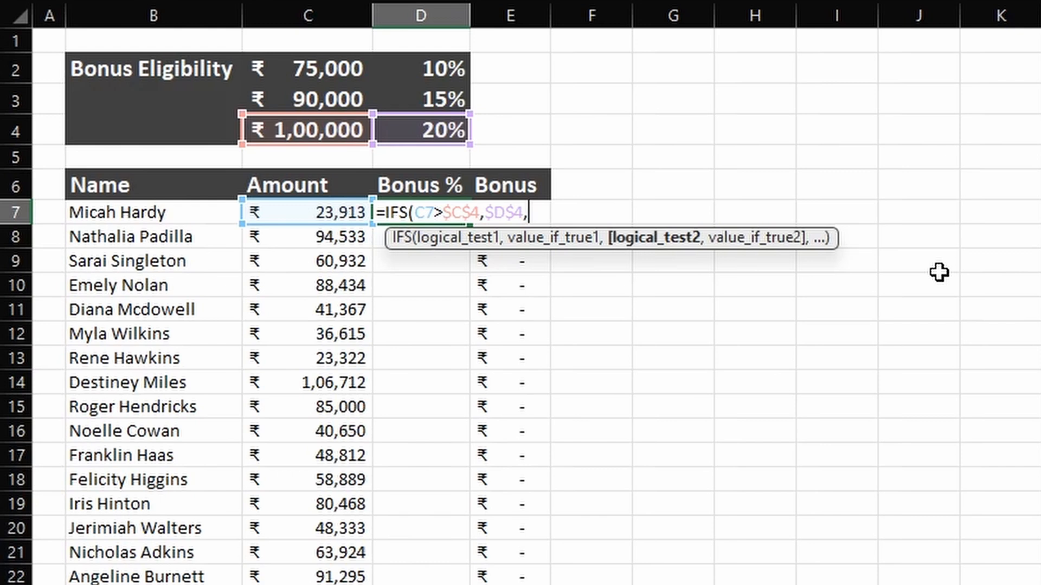
Add C7>$C$3 as the second logical test of the IFS formula in D7.
key("Left")
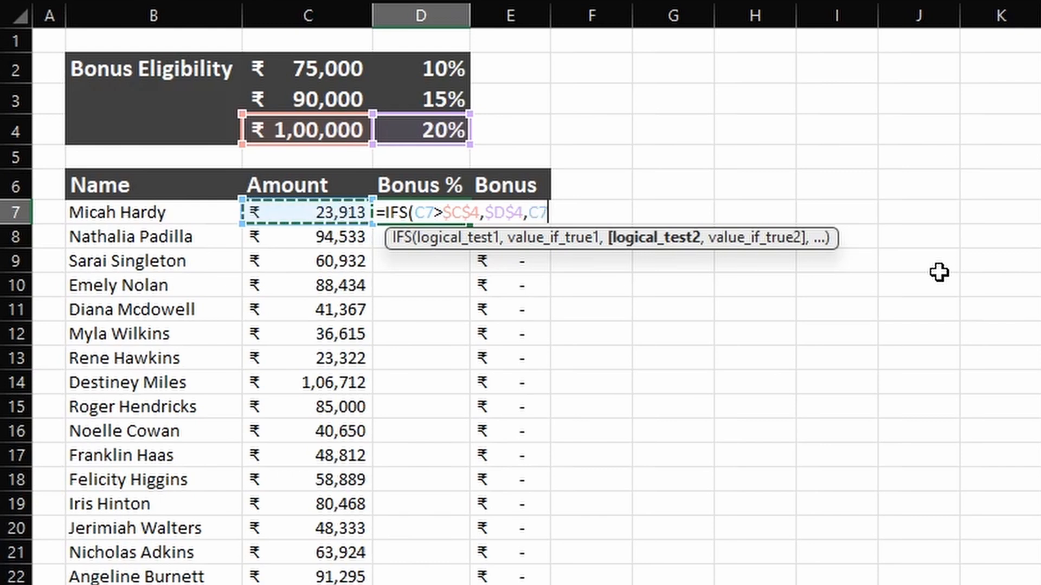
type(">")
key("Up")
key("Up")
key("Up")
key("Up")
key("Left")
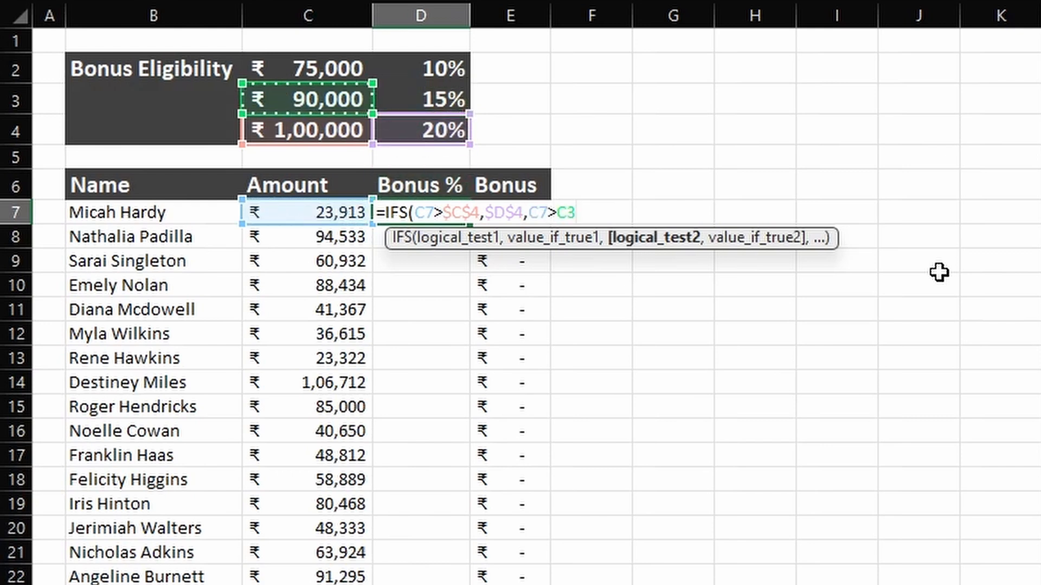
key("F4")
Set $D$3 as the second value if true in the IFS formula.
type(",")
key("Up")
key("Up")
key("Up")
key("Up")
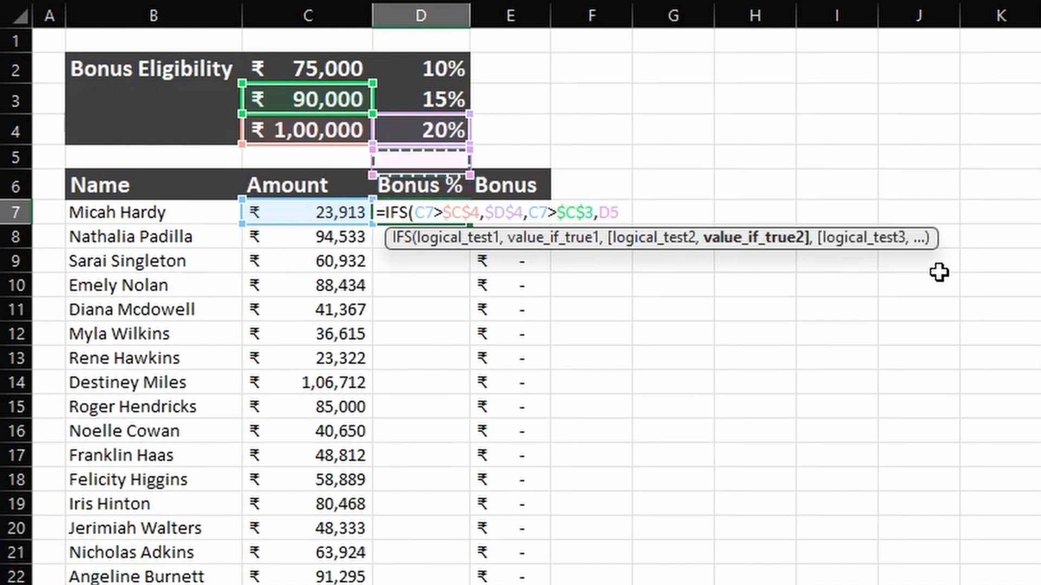
key("F4")
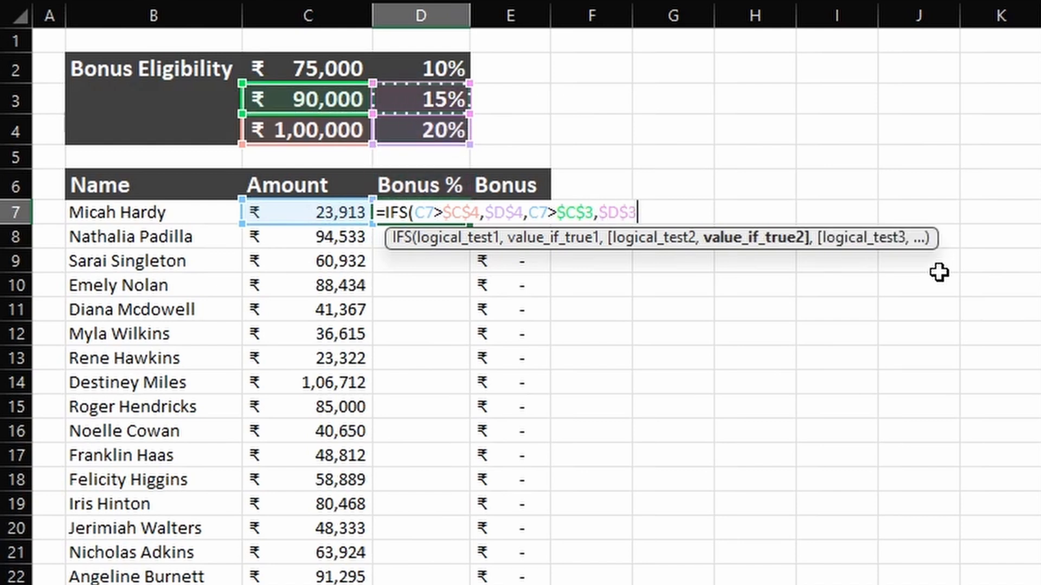
type(",")
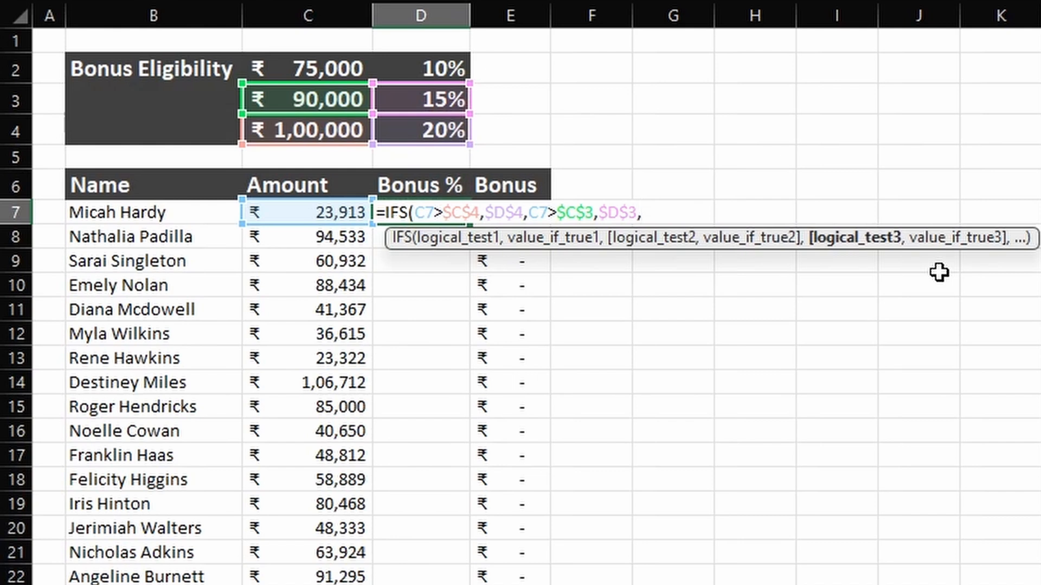
Add C7>$C$2 as the third logical test of the IFS formula, comparing the amount with the lowest threshold.
key("Left")
type(">")
key("Up")
key("Up")
key("Up")
key("Up")
key("Up")
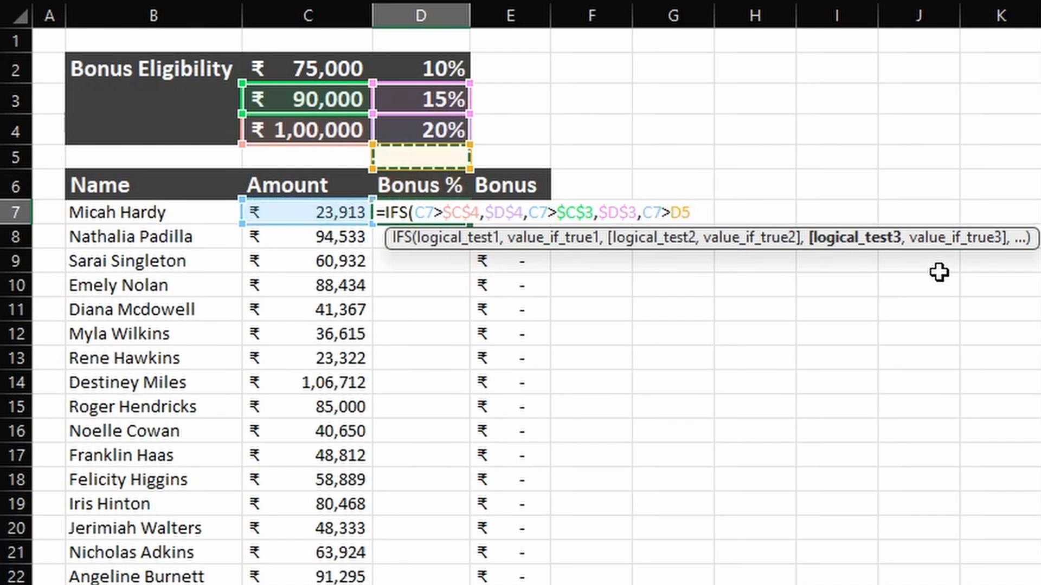
key("Left")
key("F4")
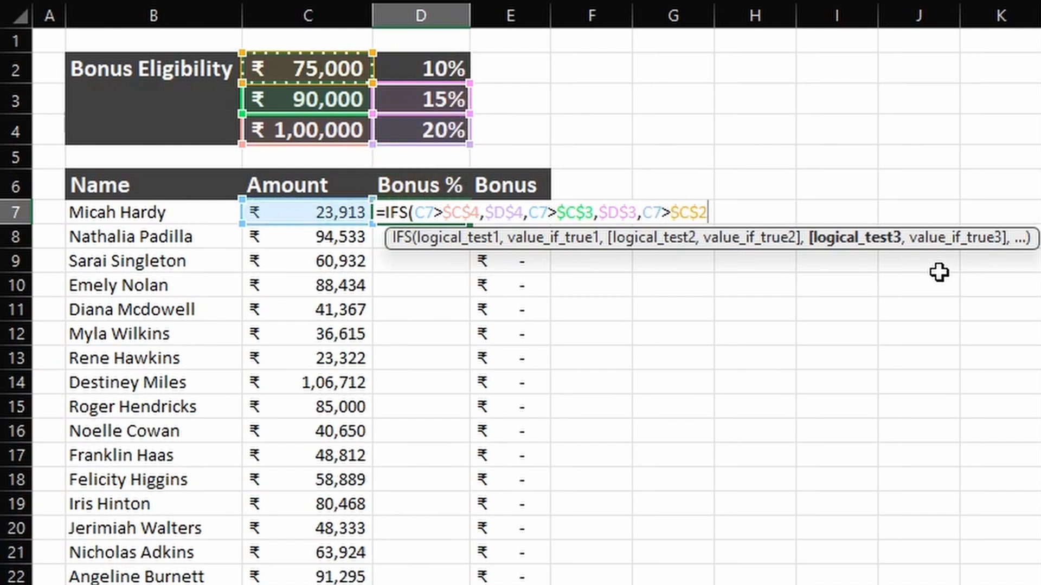
Set $D$2 as the third value if true in the IFS formula.
type(",")
key("Up")
key("Up")
key("Up")
key("Up")
key("Up")
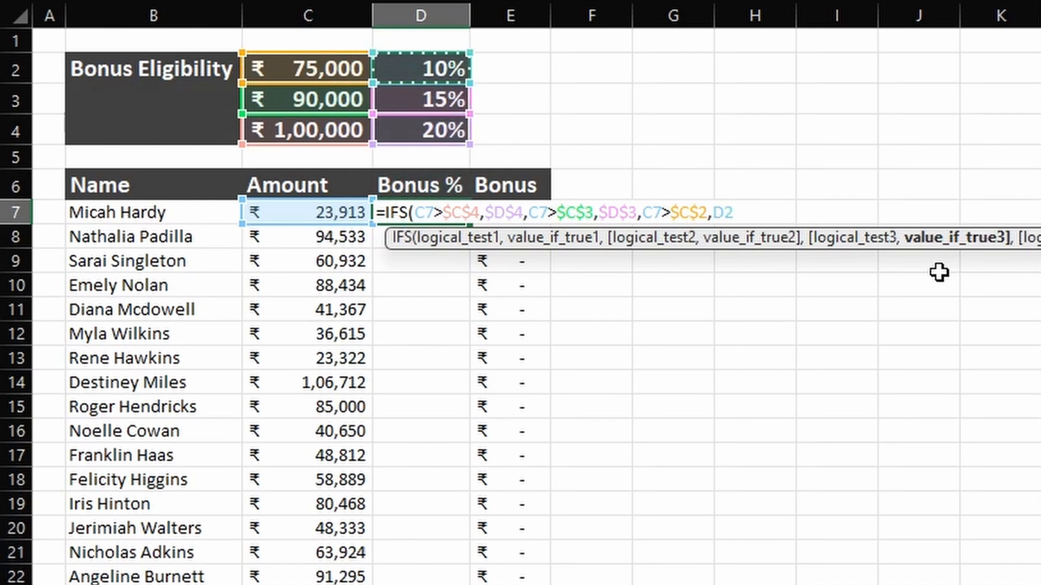
key("F4")
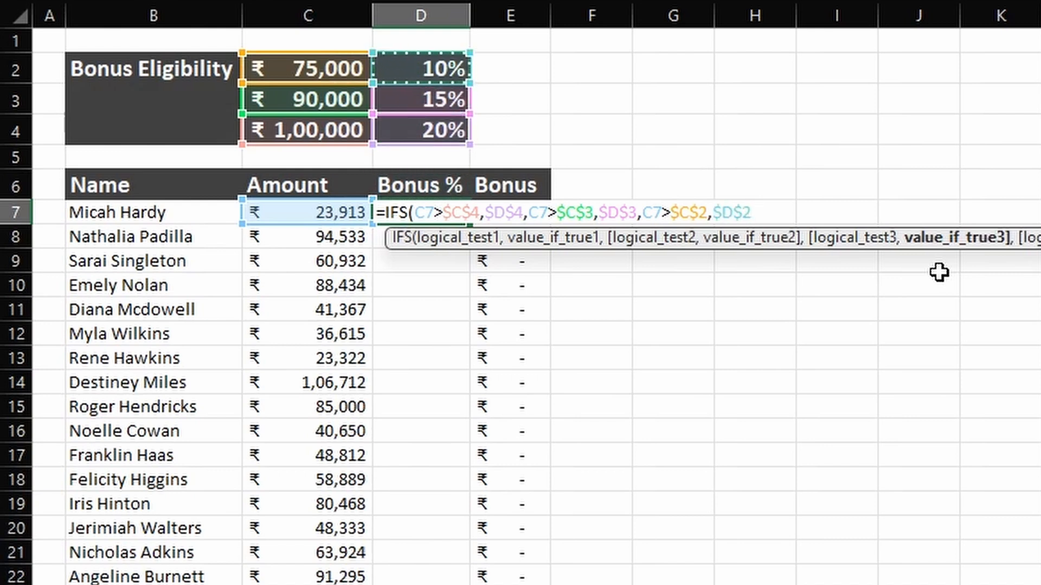
Close and enter D7's IFS formula, and fill it down the Bonus % column.
type(")")
key("Return")
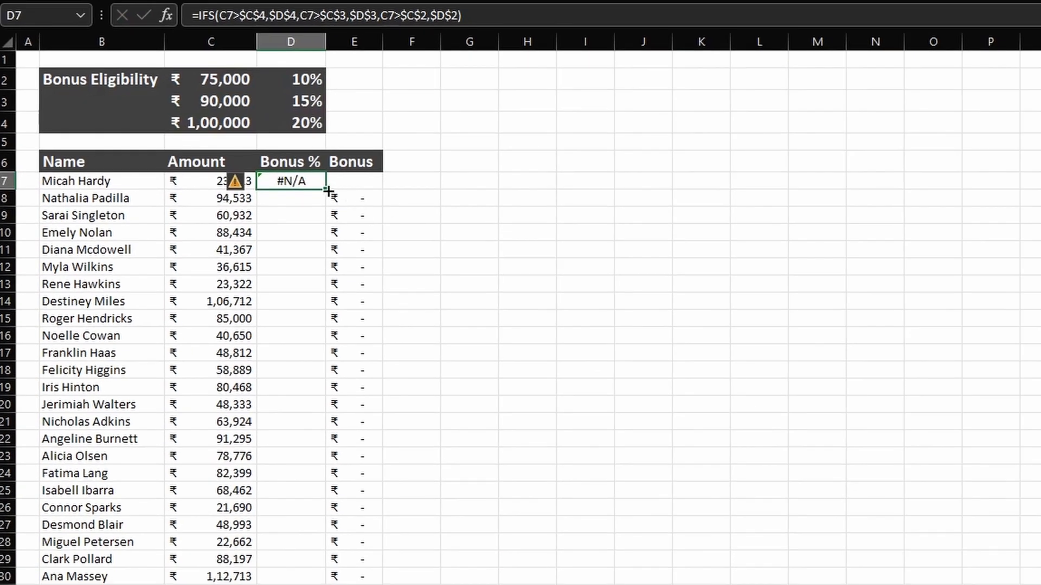
double_click(469, 227)
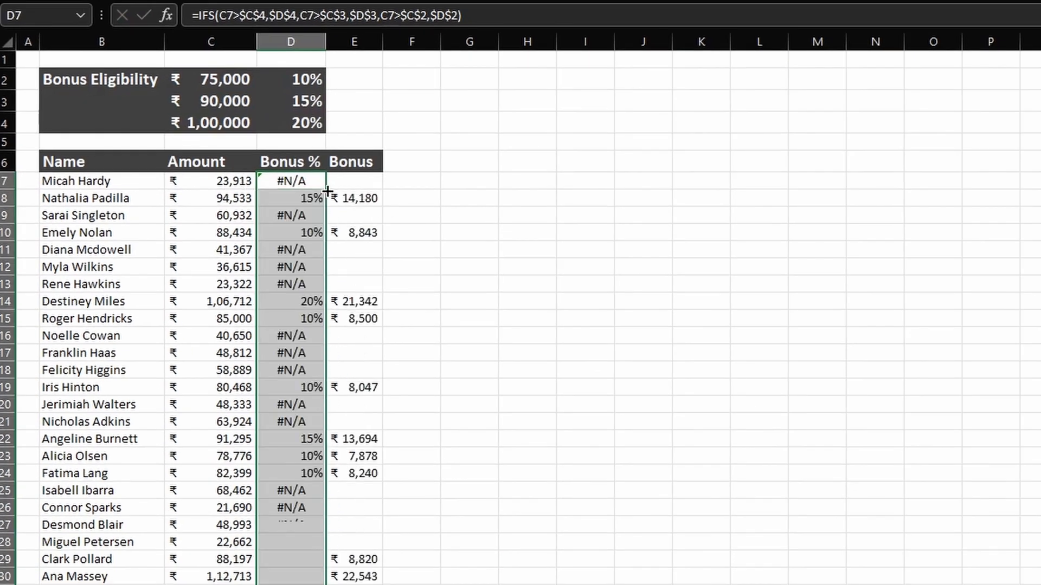
left_click(511, 202)
Reopen D7's IFS formula and add C7<$C$2 as a fourth logical test for amounts below the lowest threshold.
left_click(282, 184)
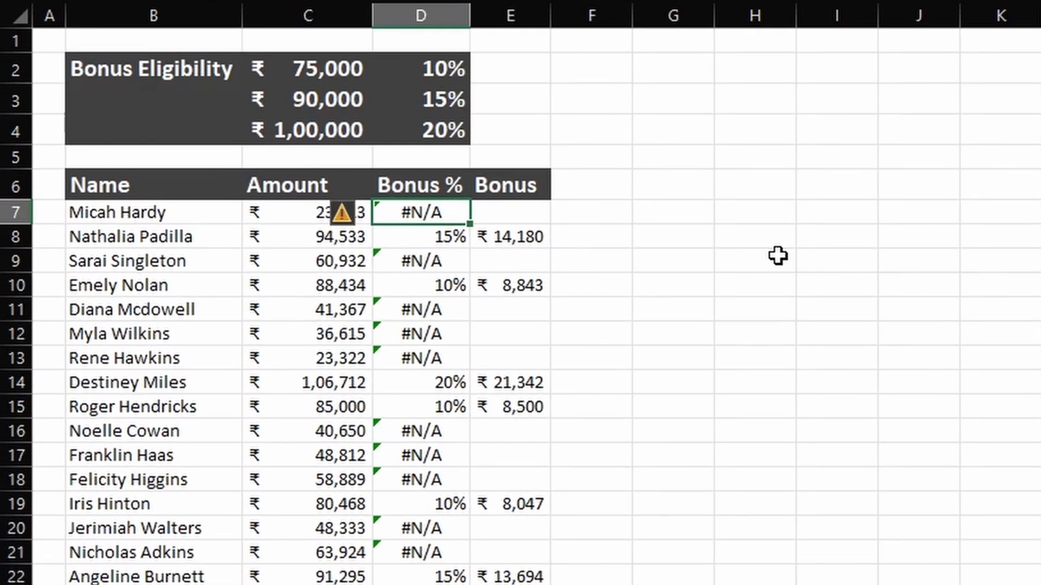
key("F2")
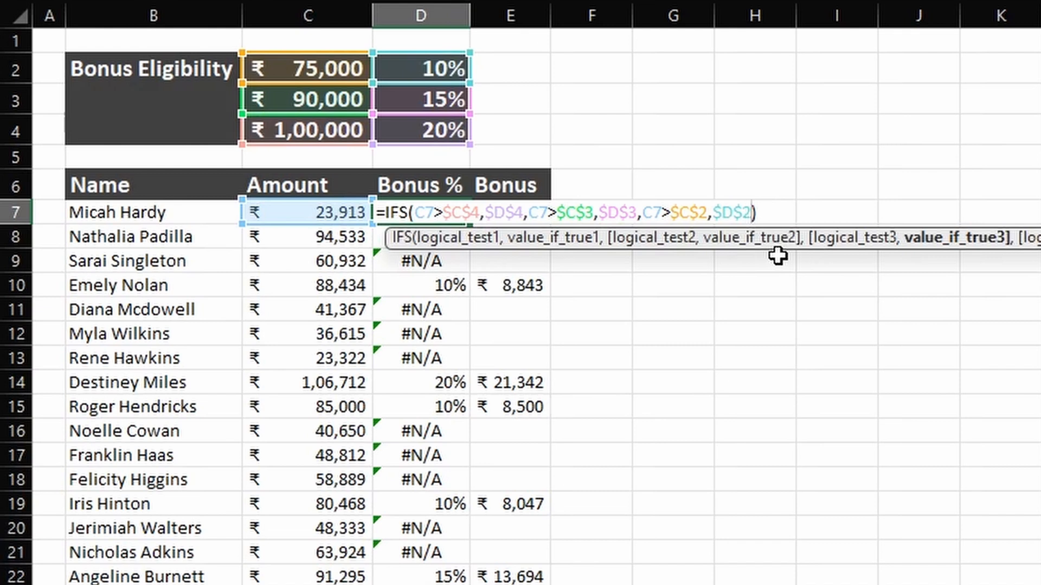
type(",")
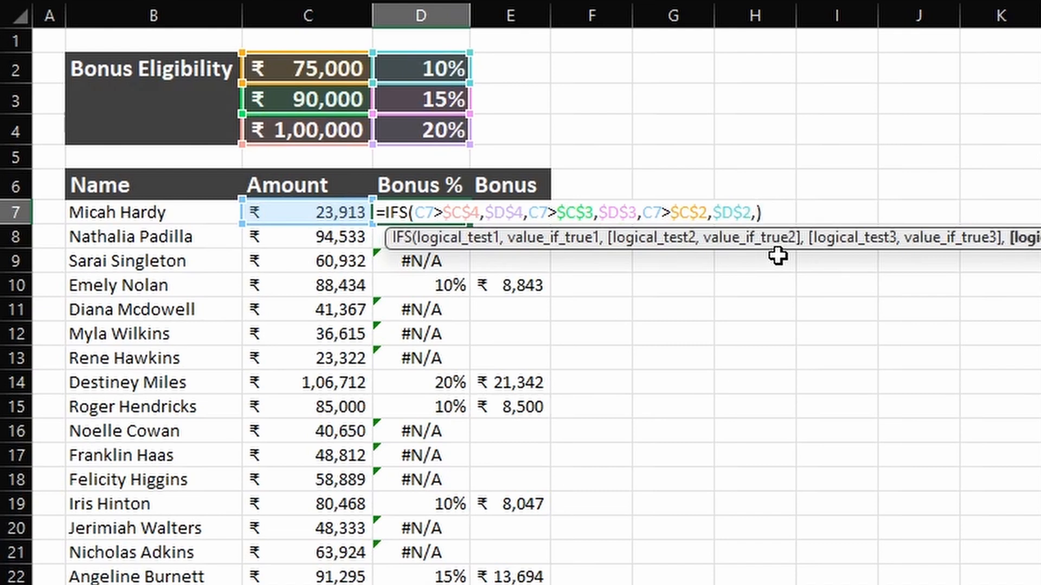
key("Left")
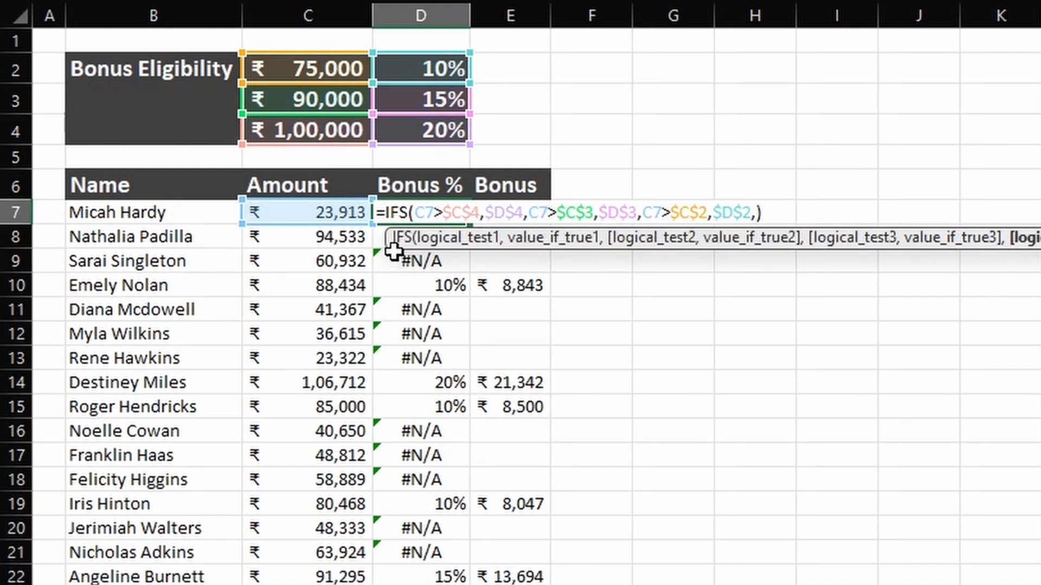
left_click(343, 214)
type("<")
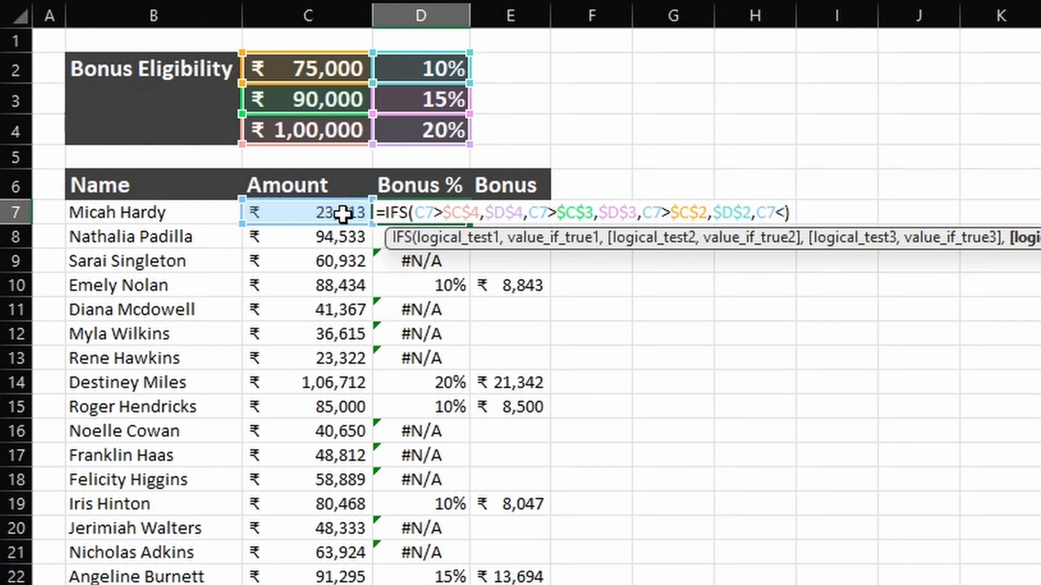
key("Up")
key("Up")
key("Up")
key("Up")
key("Up")
key("Left")
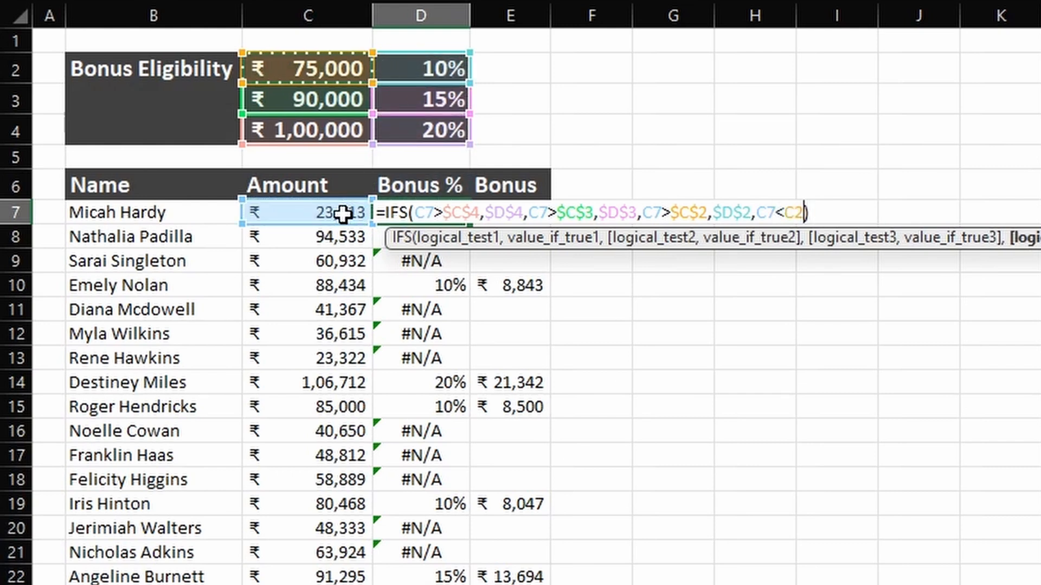
key("F4")
Set "" as the fourth value if true, enter the IFS formula, and fill it down the Bonus % column.
type(",\"\"")
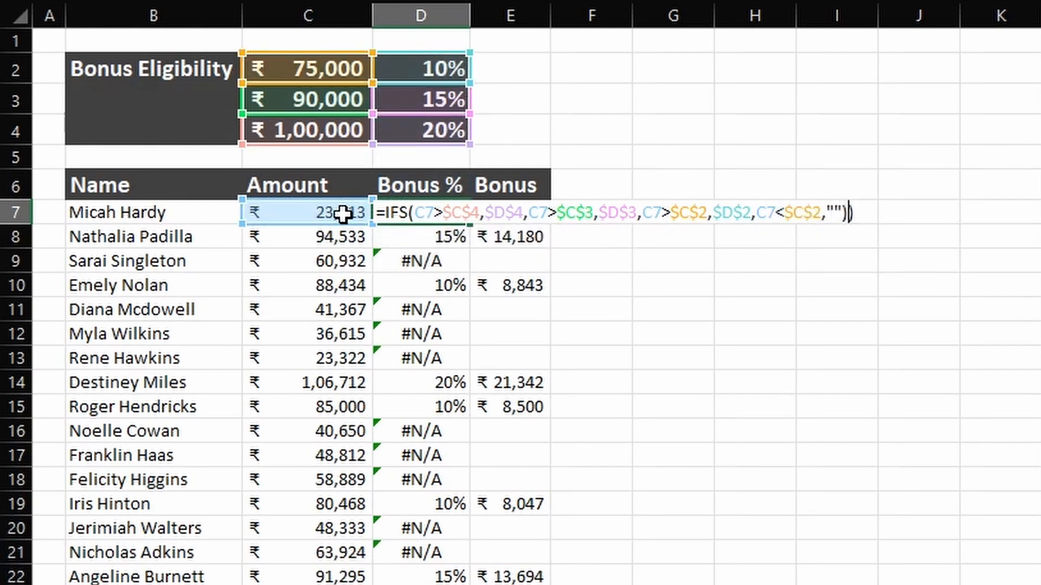
key("Return")
key("Up")
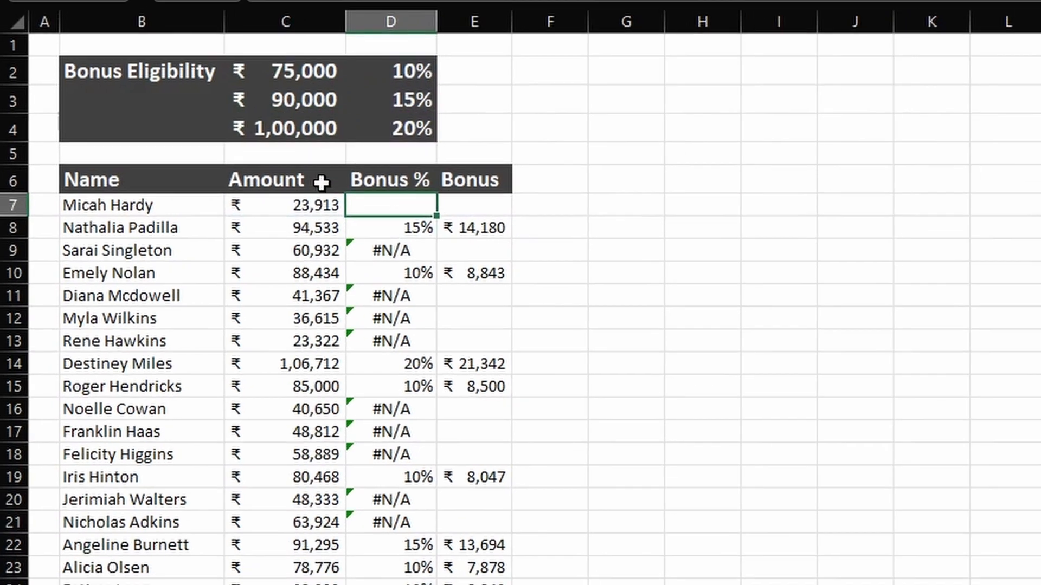
double_click(468, 224)
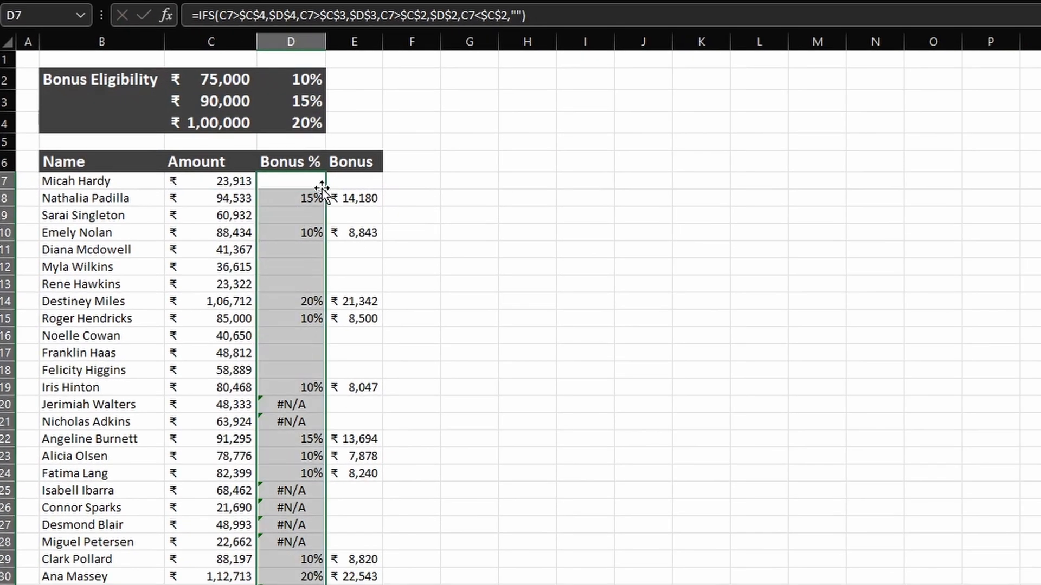
left_click(492, 212)
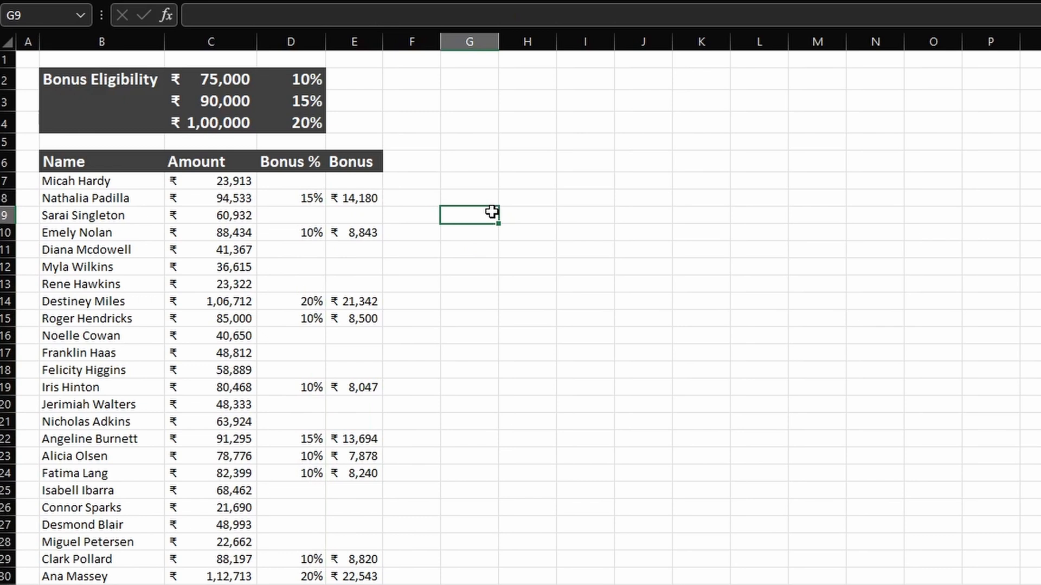
Return to D7 and review its completed IFS formula with four logical tests.
key("Left")
key("Left")
key("Left")
key("Up")
key("Up")
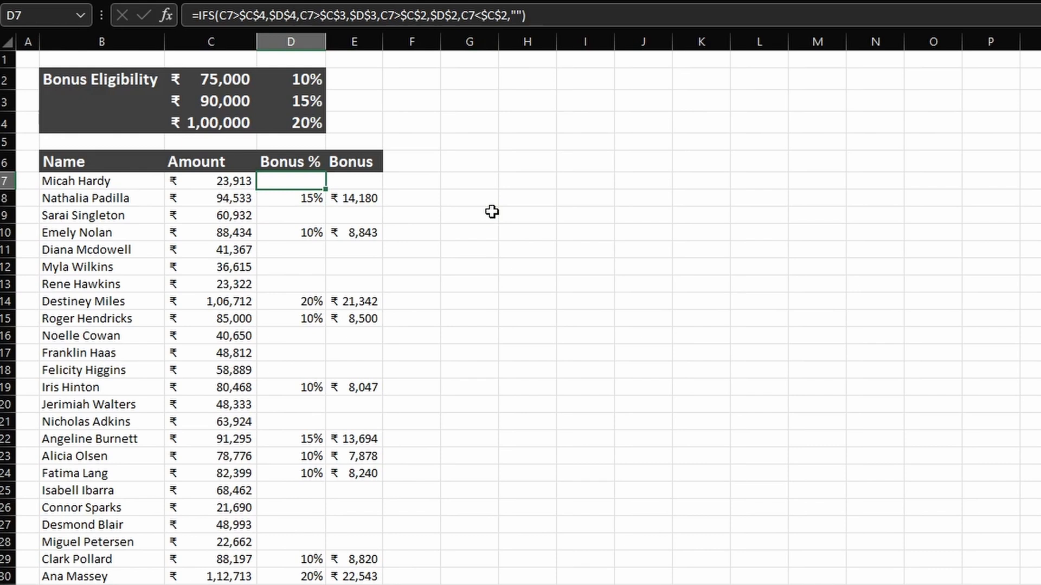